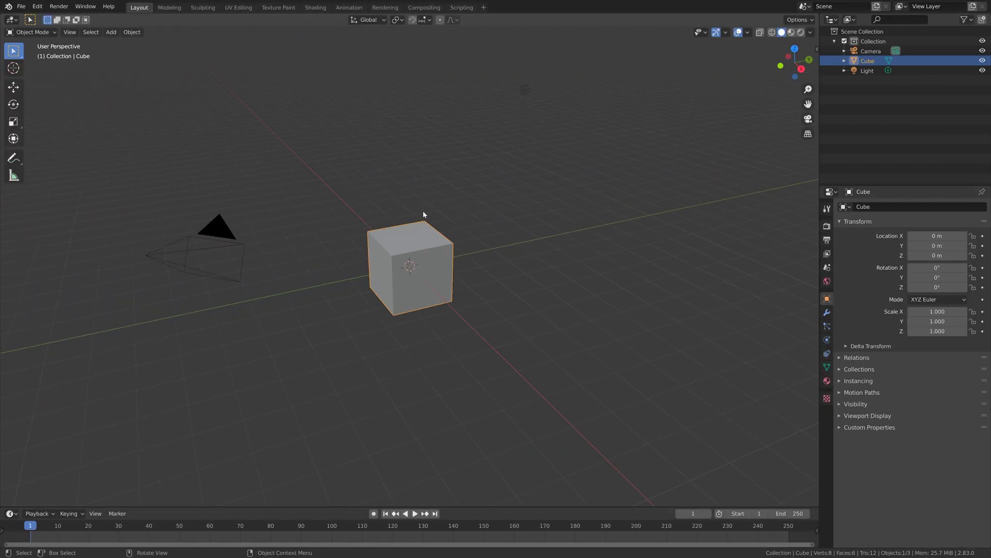
Replace the default cube with a Suzanne monkey head at the origin
key("x")
left_click(424, 212)
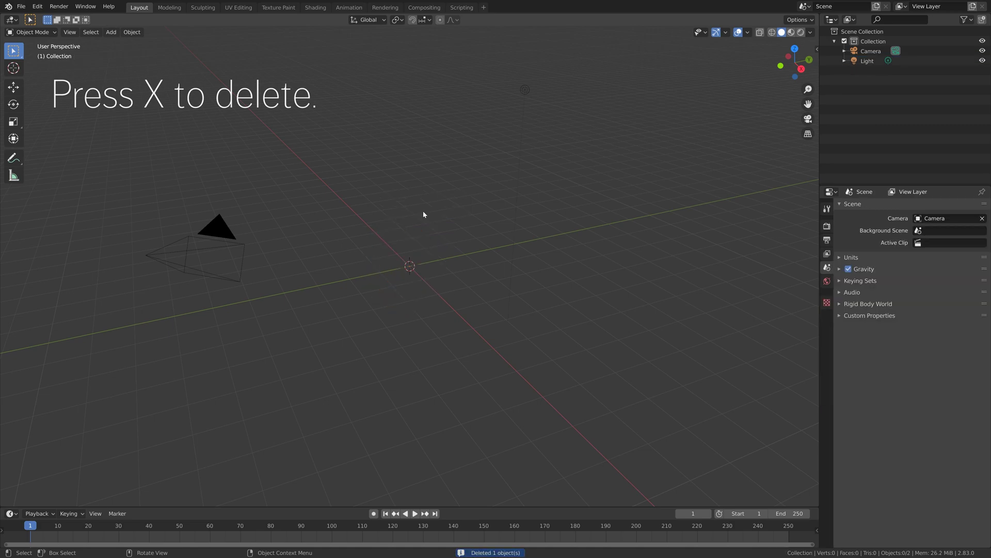
key("shift+a")
mouse_move(422, 211)
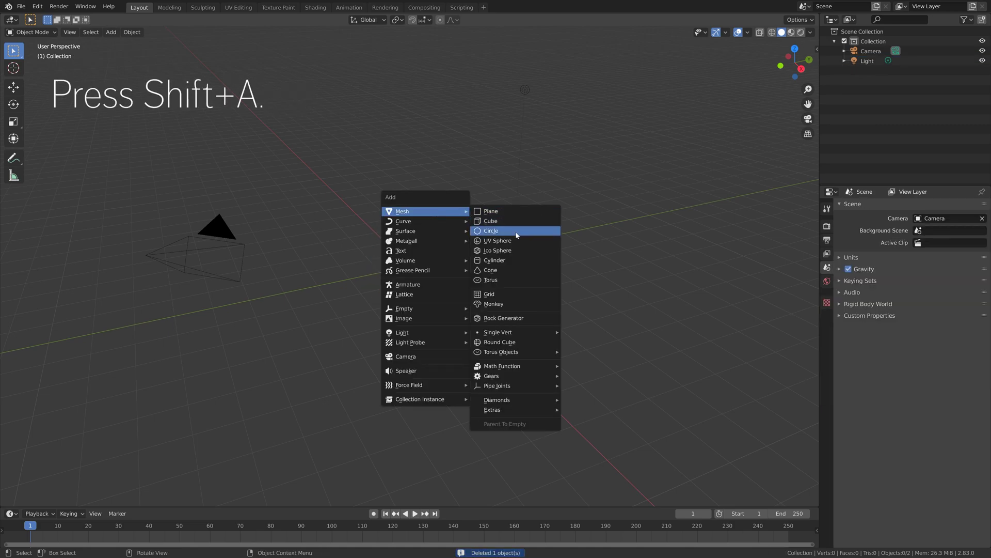
left_click(499, 304)
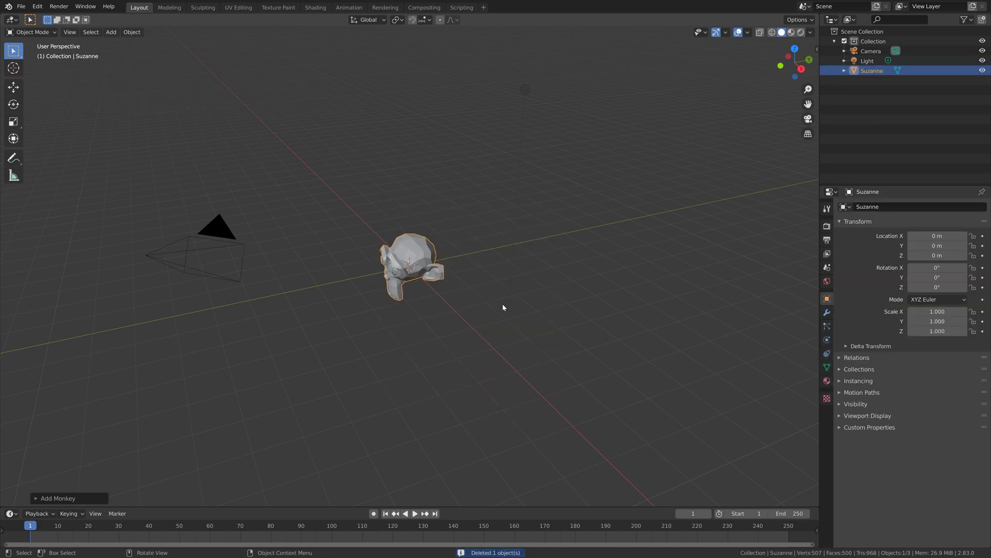
Smooth Suzanne with five subdivision levels and scale her up to 2.530
key("ctrl+5")
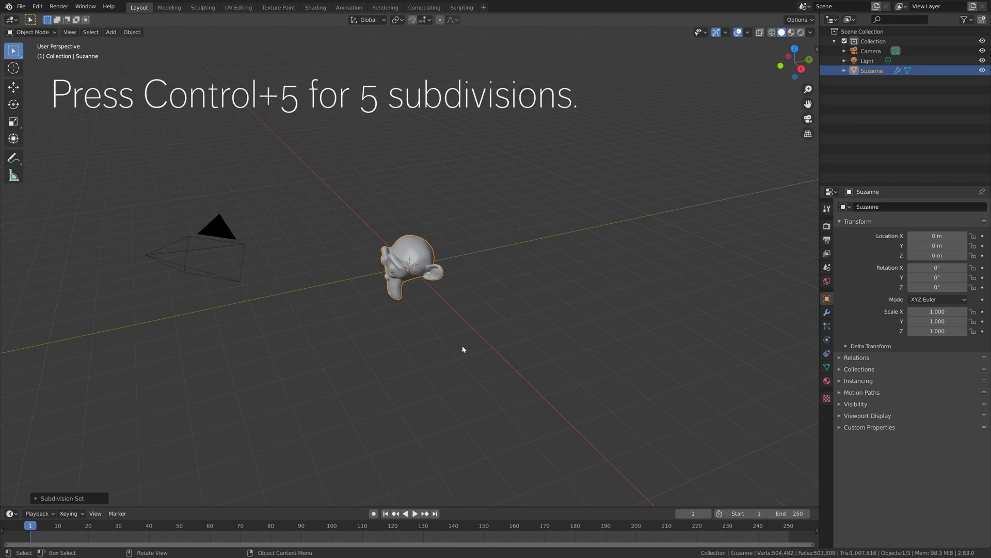
middle_click_drag(462, 349, 526, 326)
scroll(513, 327, "up", 4)
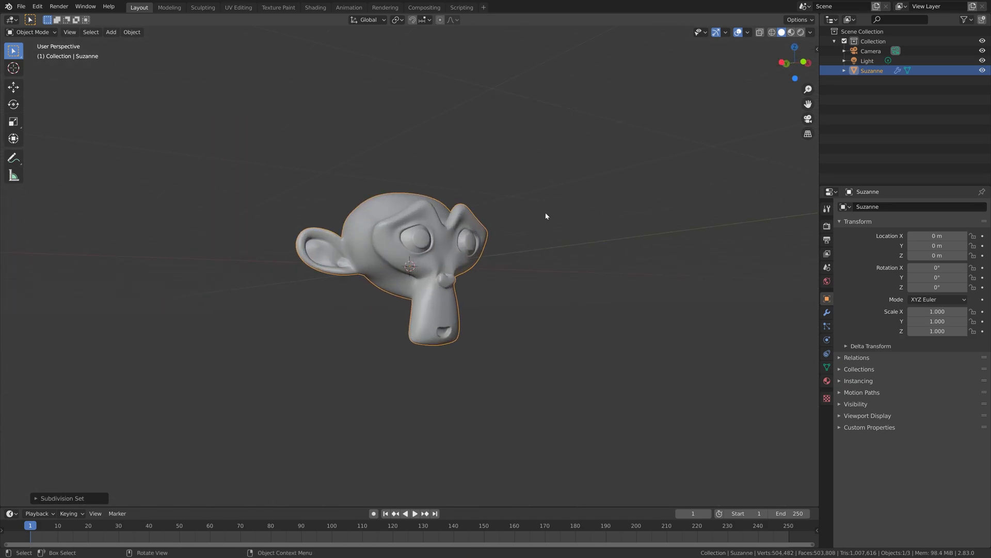
key("s")
left_click(654, 258)
middle_click_drag(655, 258, 630, 274)
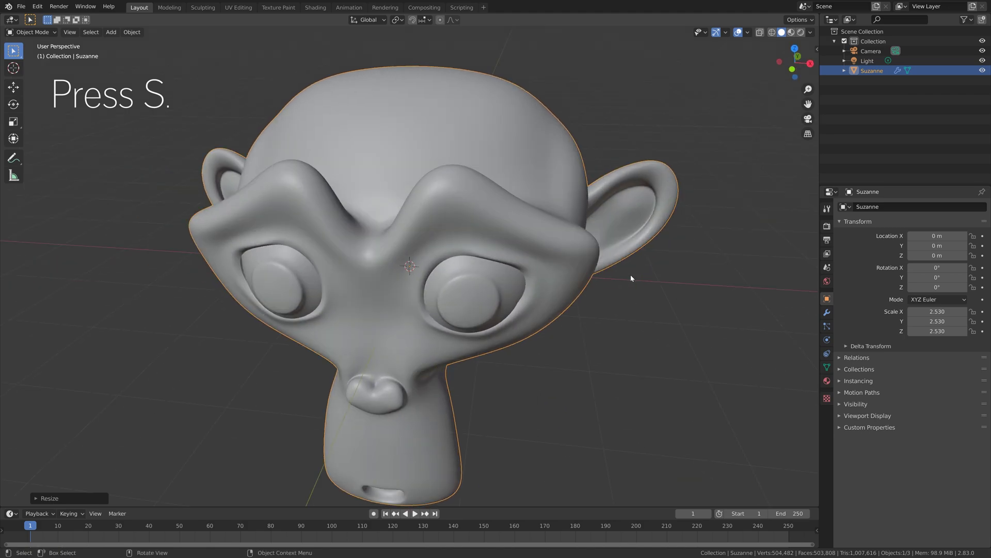
scroll(619, 279, "down", 5)
mouse_move(560, 301)
middle_mouse_down()
mouse_move(582, 283)
mouse_move(567, 291)
middle_mouse_up()
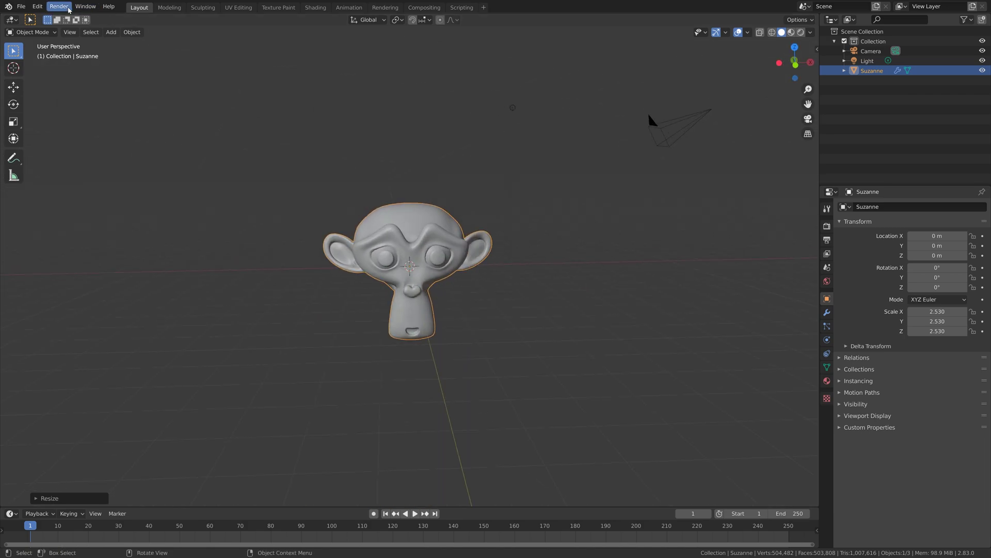
left_click(35, 7)
left_click(53, 146)
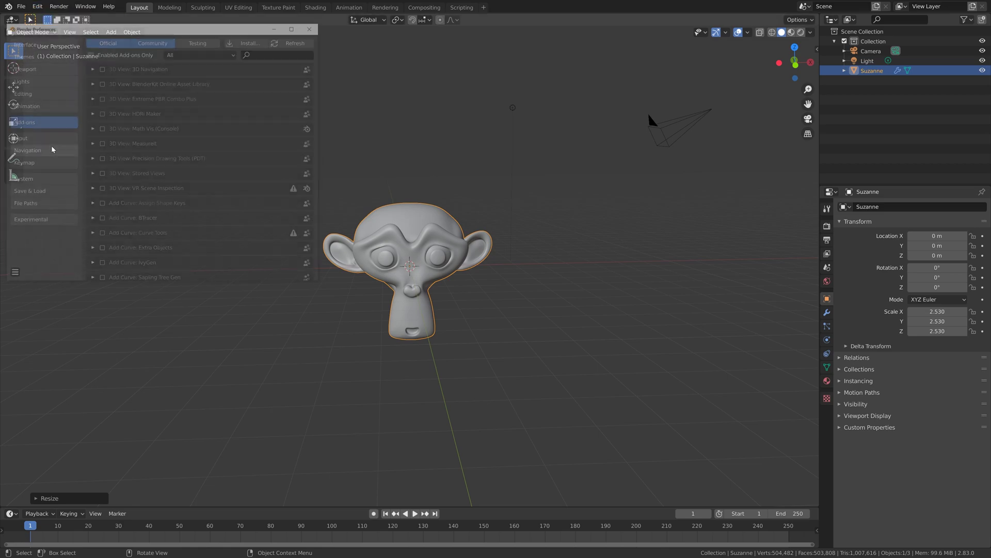
left_click(289, 52)
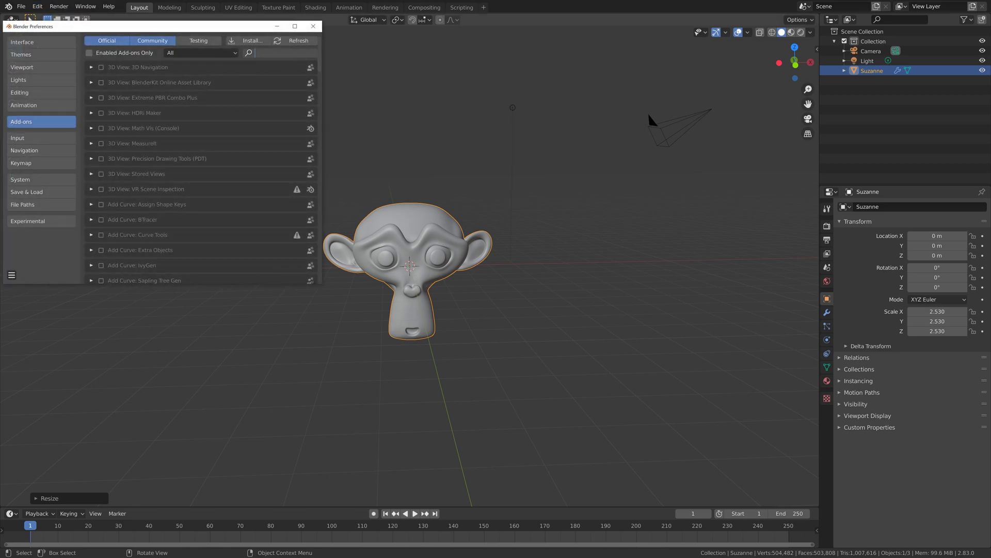
type("bool")
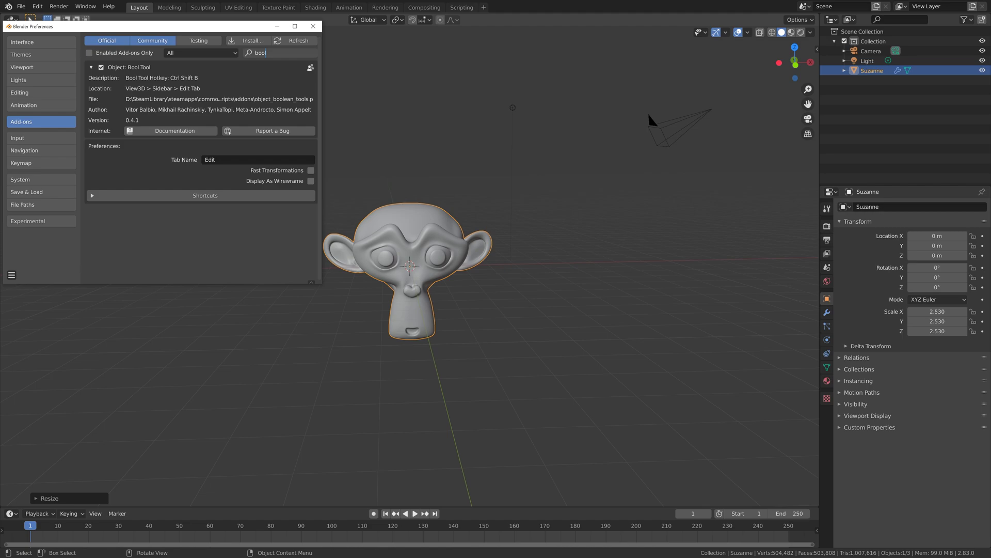
key("Return")
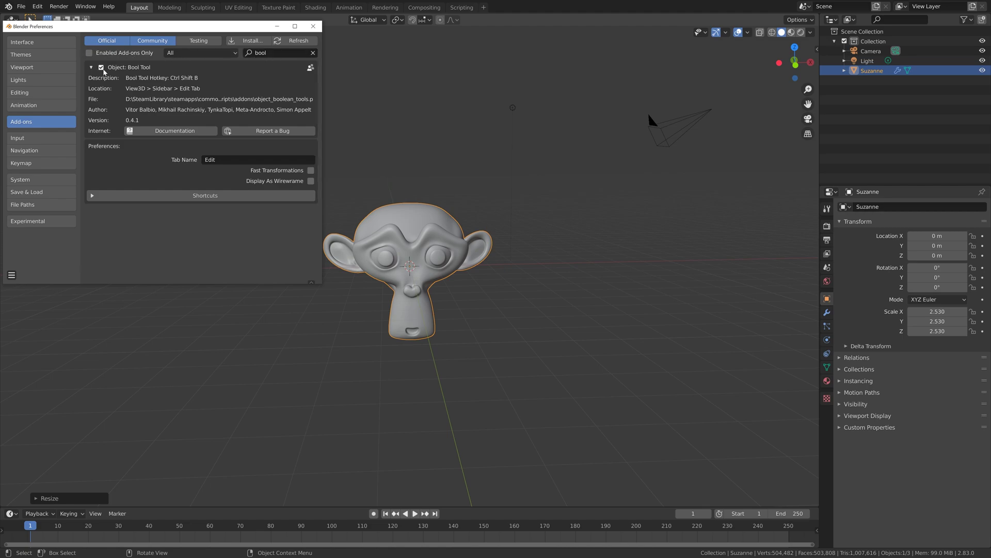
left_click(102, 67)
left_click(101, 67)
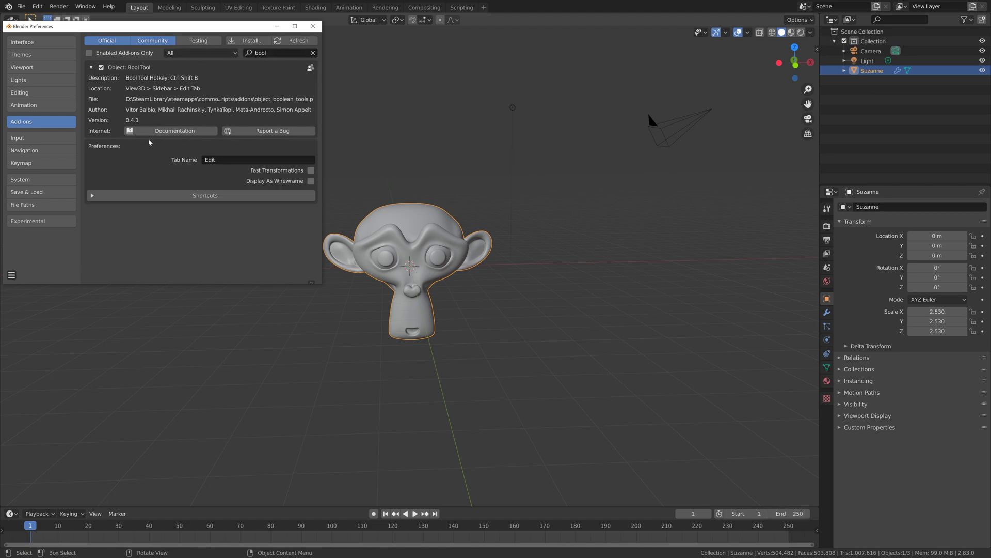
left_click(312, 53)
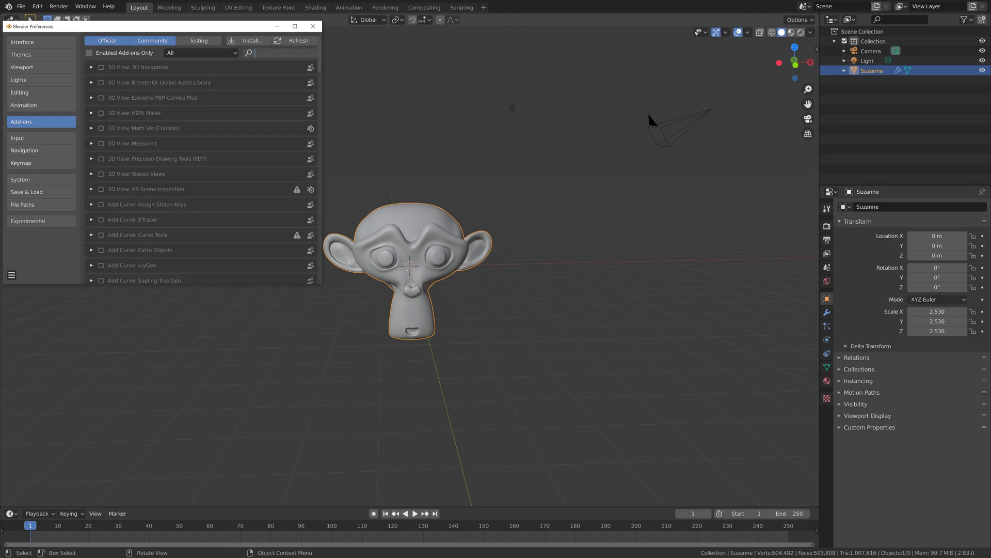
type("carver")
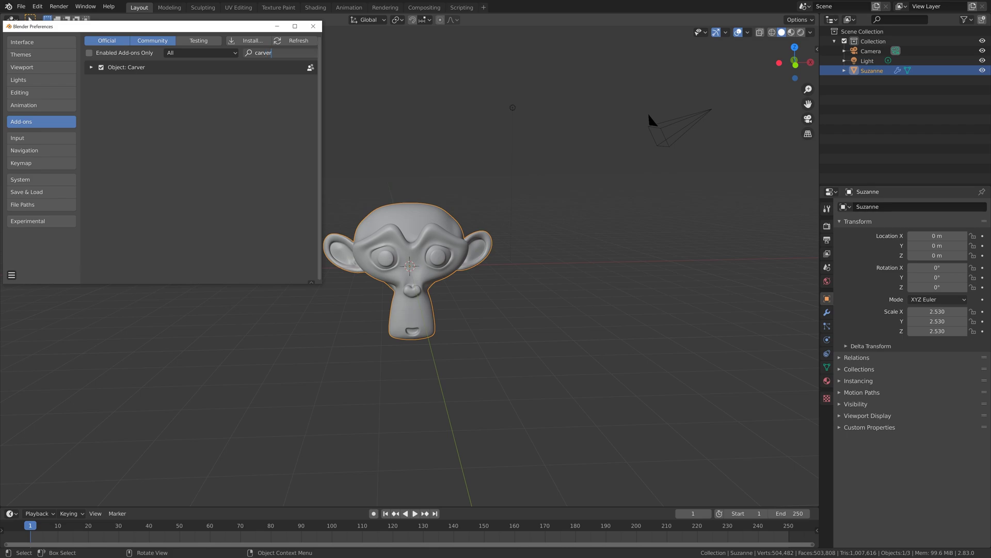
key("Return")
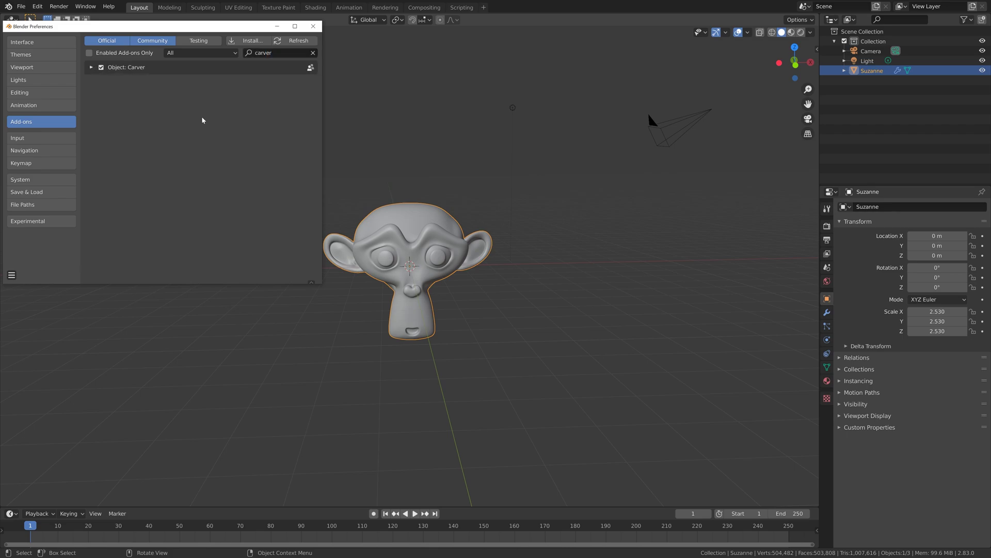
Close Preferences and show the Bool Tool options in the side panel
left_click(313, 26)
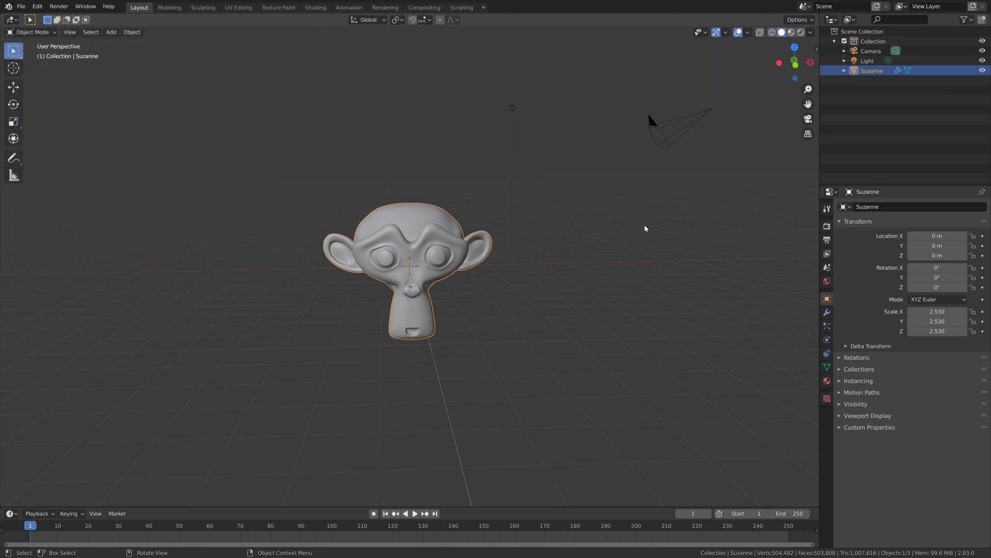
key("n")
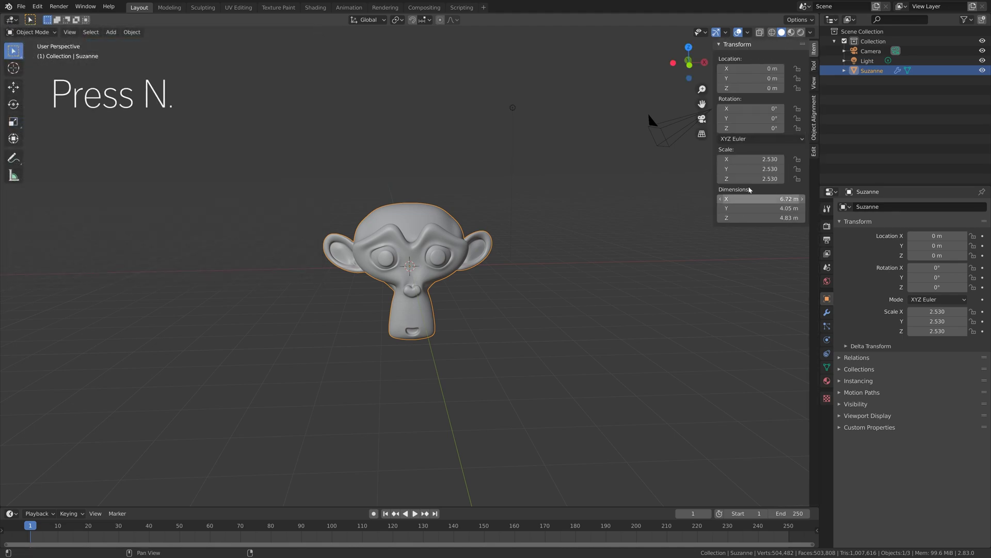
left_click(816, 155)
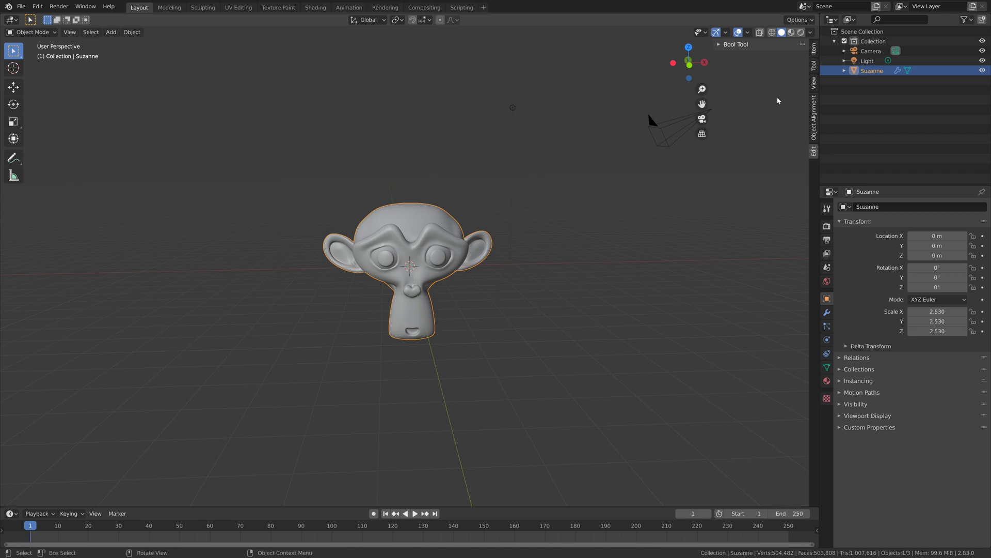
left_click(741, 45)
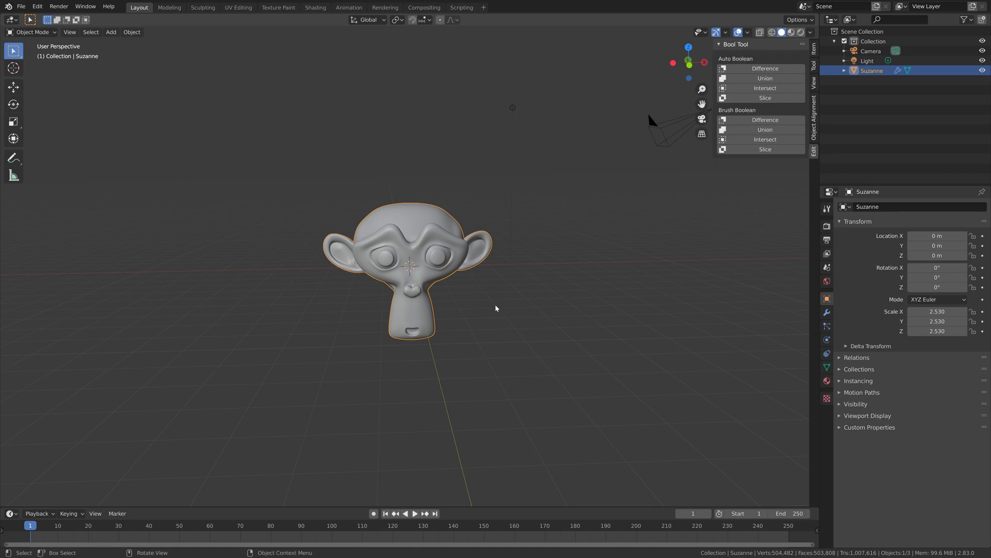
mouse_move(475, 297)
middle_mouse_down()
mouse_move(514, 293)
mouse_move(505, 299)
middle_mouse_up()
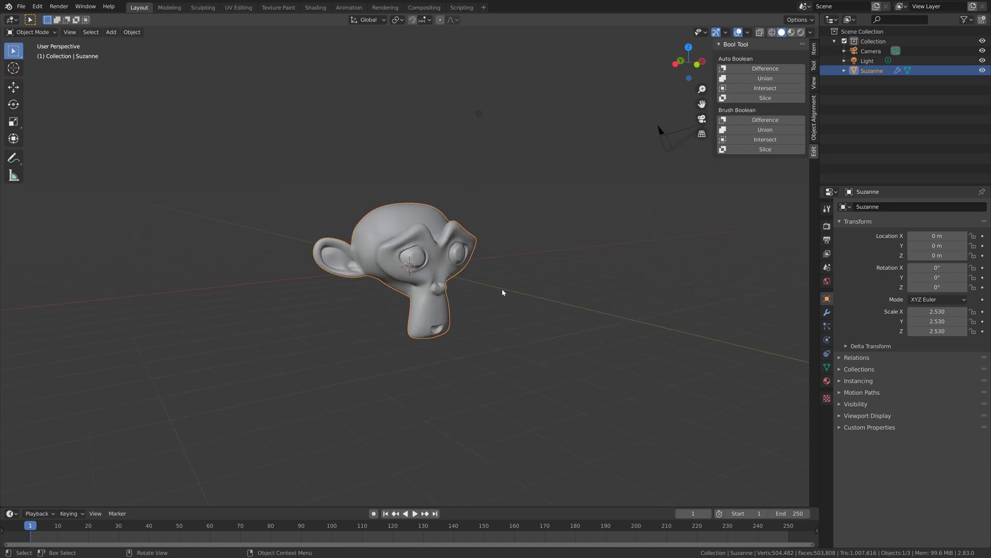
Add a cylinder with 100 vertices at the origin
key("shift+a")
mouse_move(503, 293)
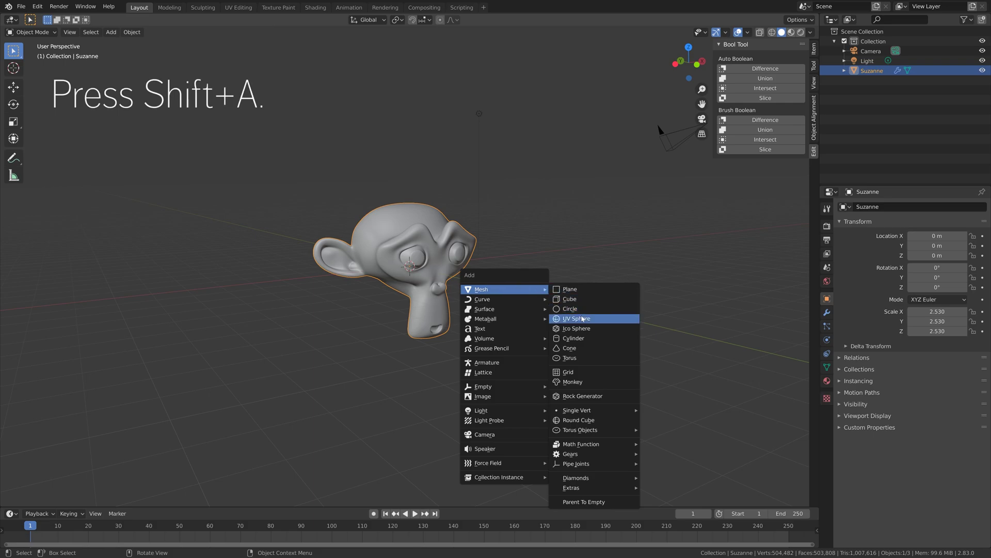
left_click(573, 338)
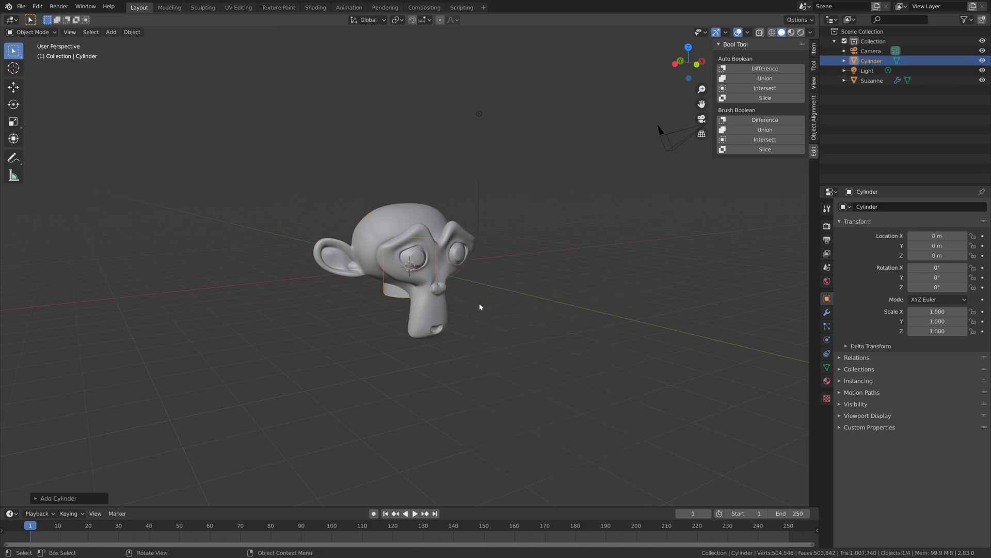
left_click(45, 498)
left_click(131, 381)
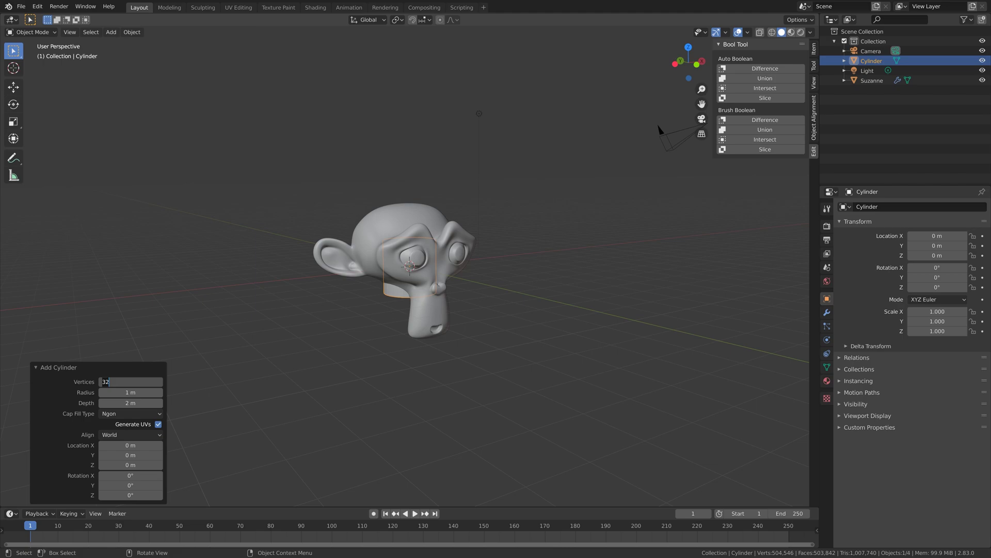
type("100")
key("Return")
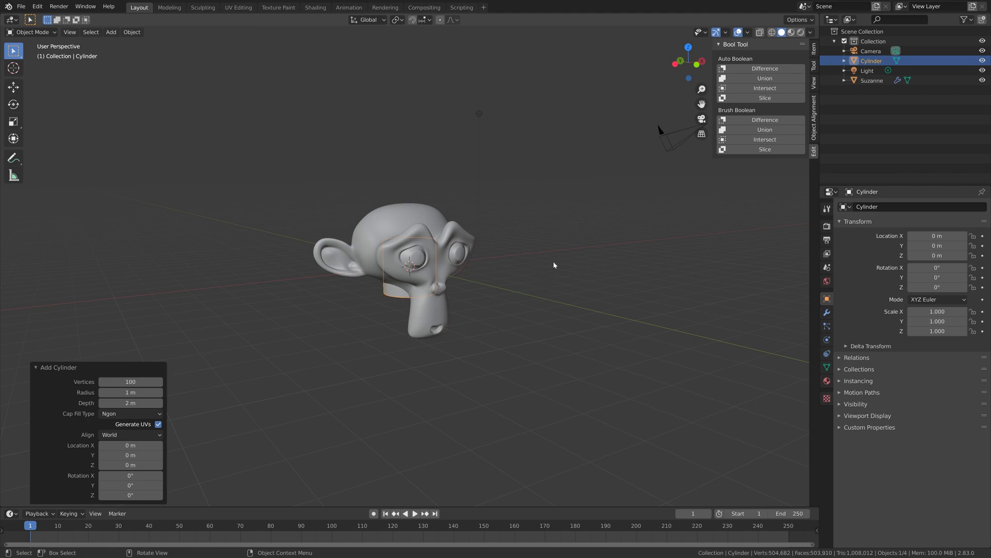
Rotate the cylinder 90° on X, scale it to 0.179, stretch it along Y, and raise it on Z
type("rx")
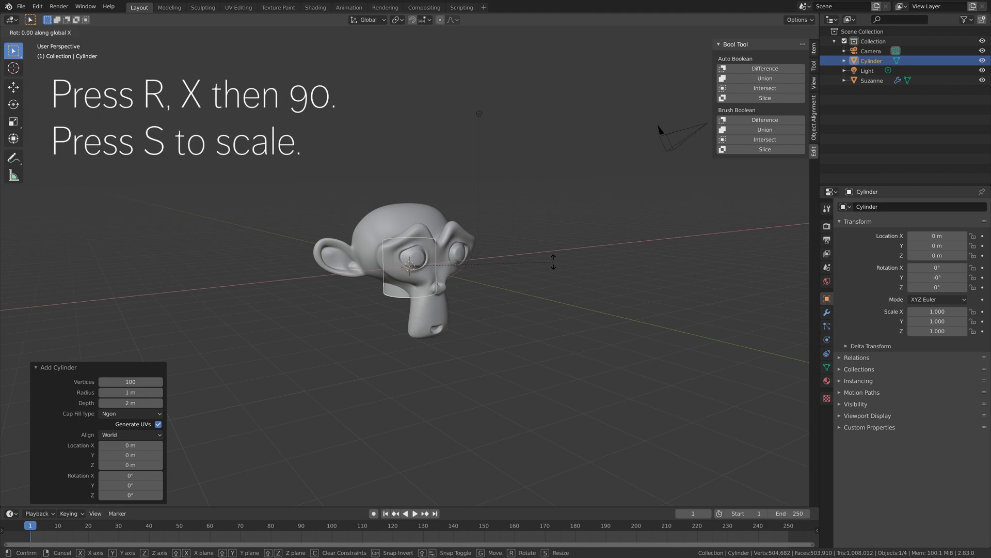
type("90")
key("Return")
key("s")
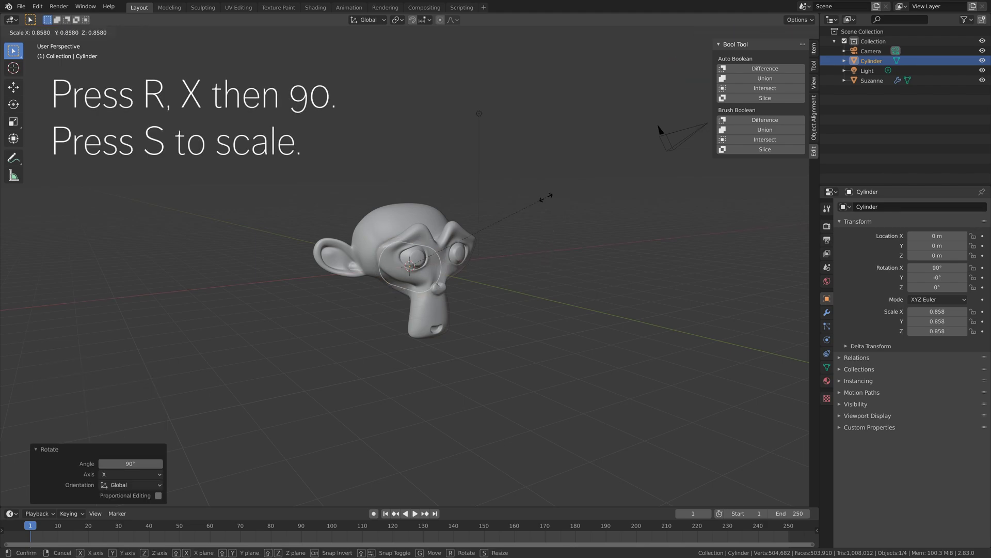
left_click(441, 258)
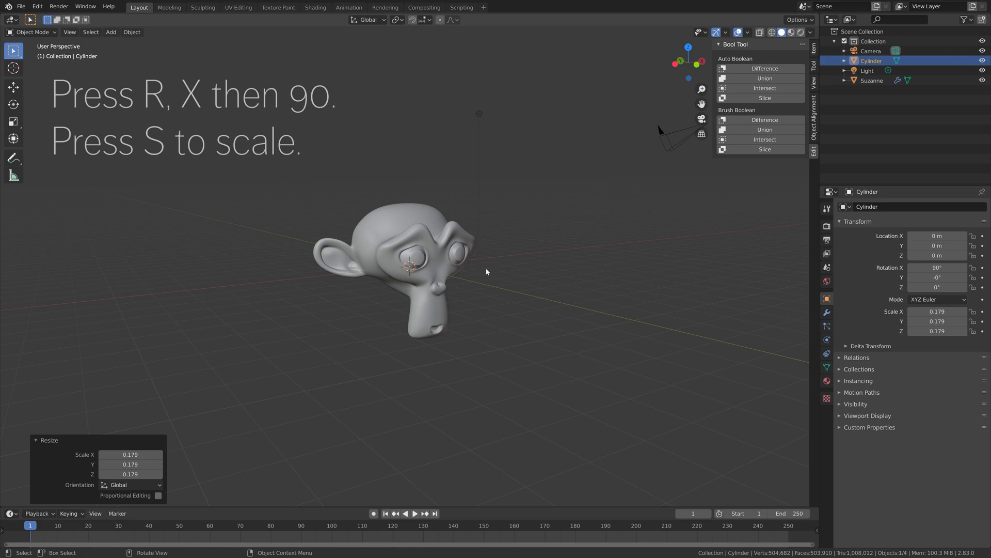
key("s")
key("y")
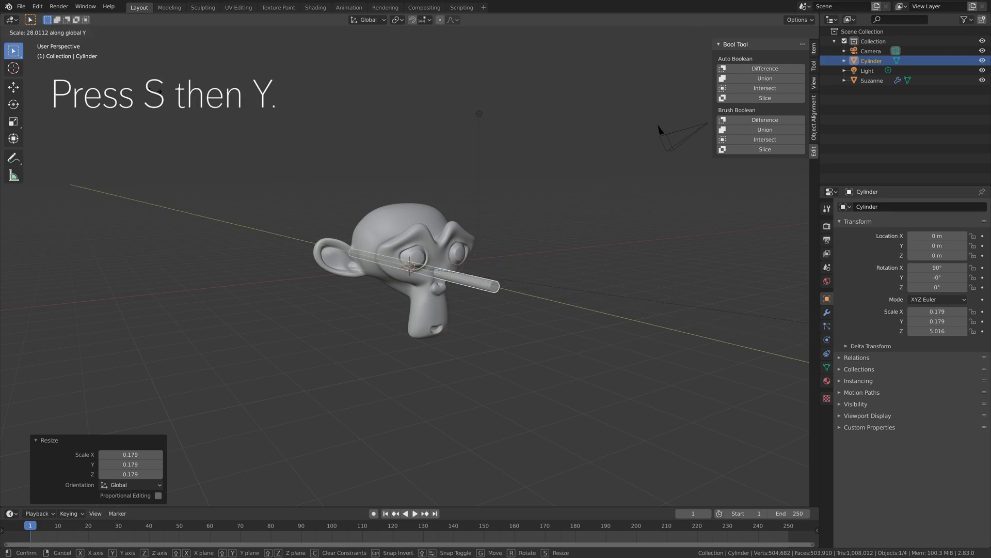
left_click(249, 315)
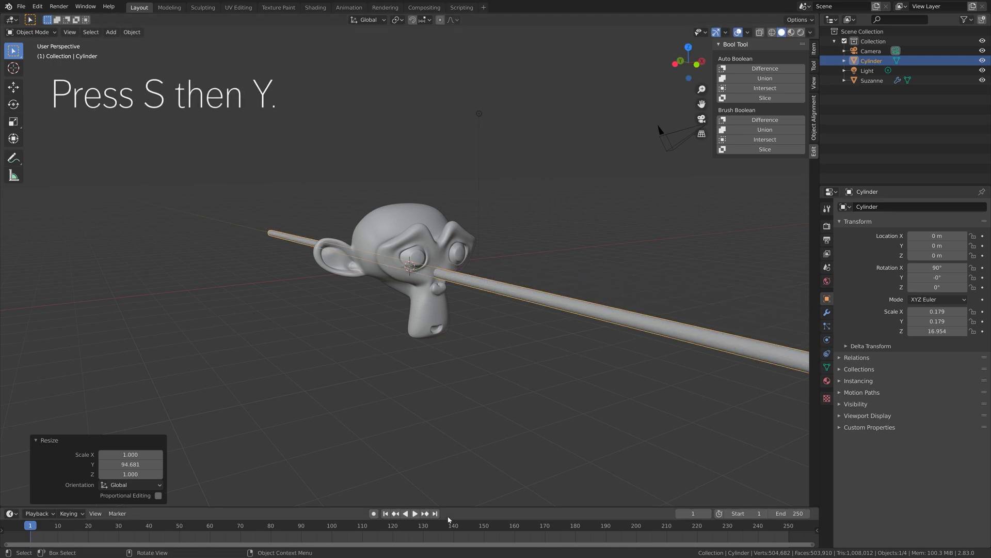
key("g")
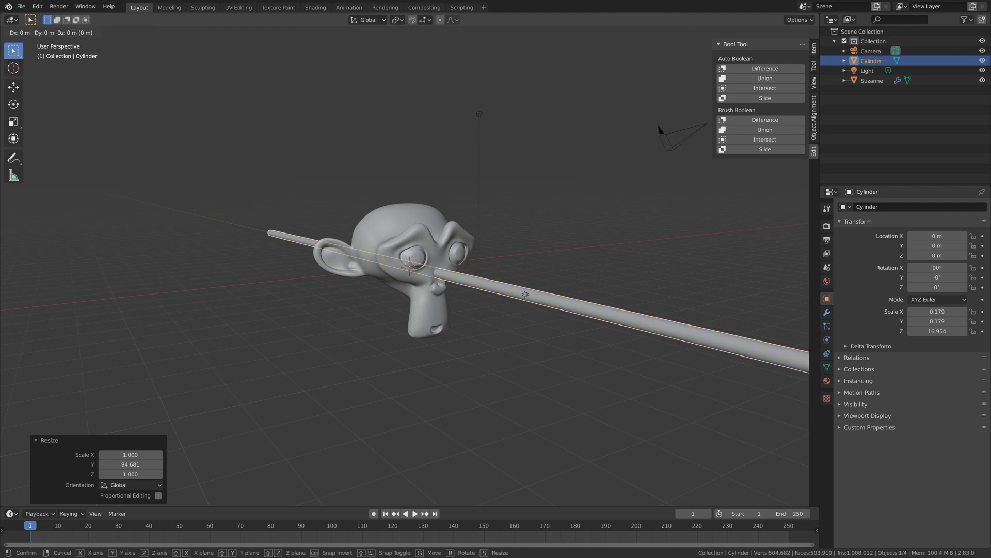
key("z")
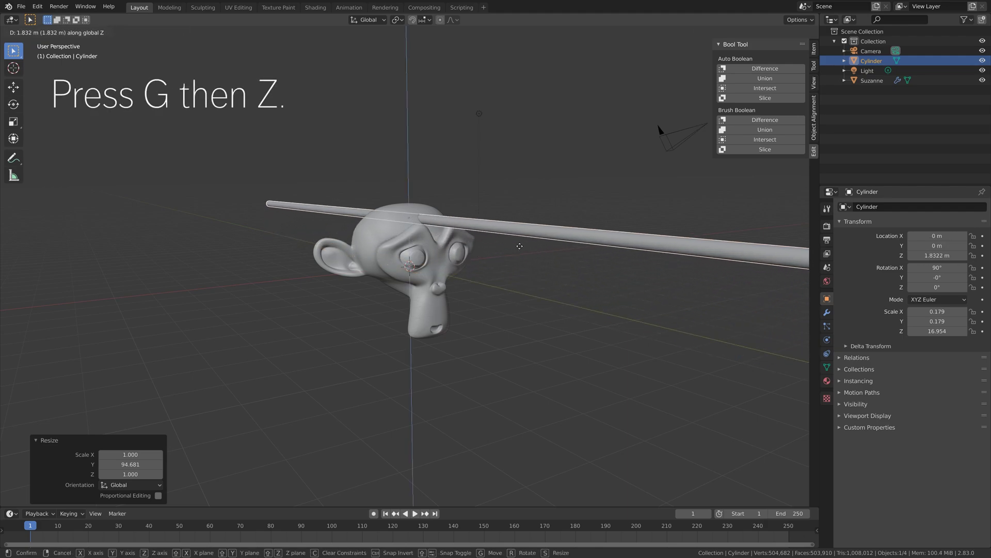
Fix the rod at about 1.83 m and place a duplicate high above the head
left_click(519, 245)
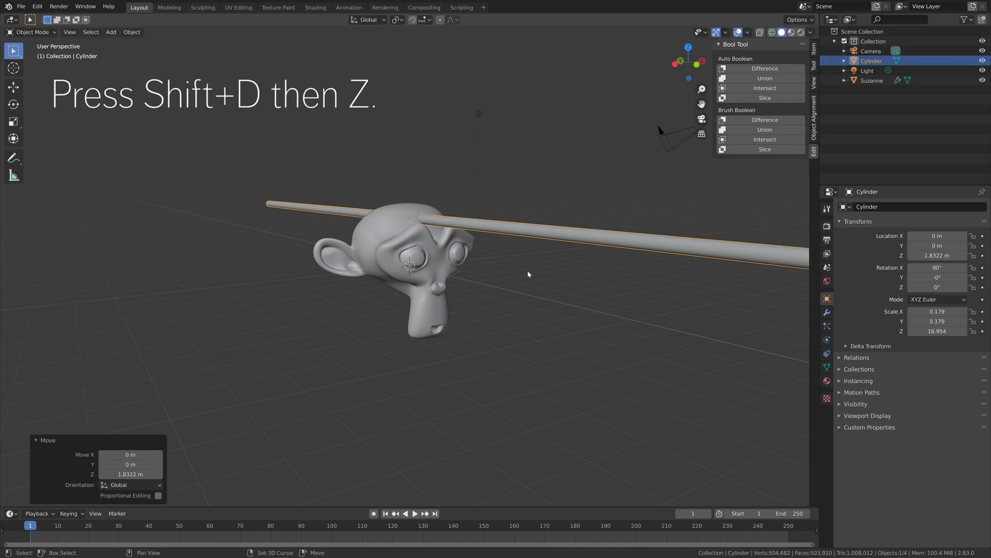
key("shift+d")
key("z")
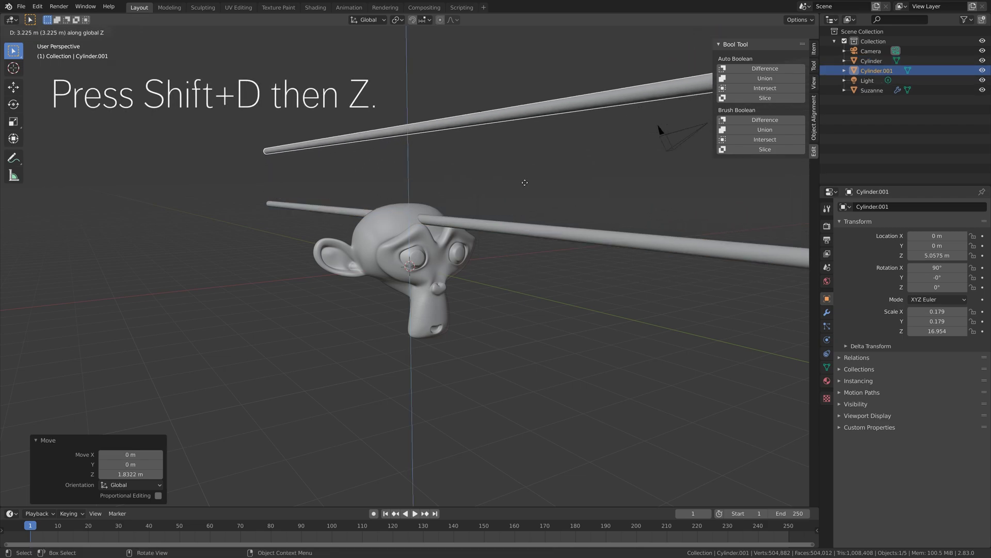
left_click(515, 131)
Subtract the lower rod from Suzanne with Bool Tool's Auto Boolean Difference
middle_click_drag(508, 219, 458, 229)
left_click(458, 229)
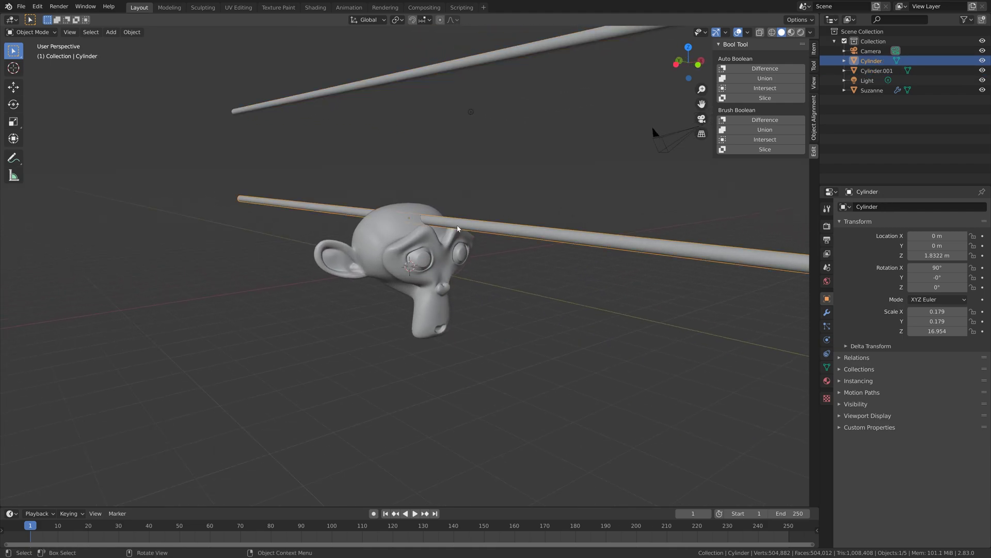
left_click(395, 208, "shift")
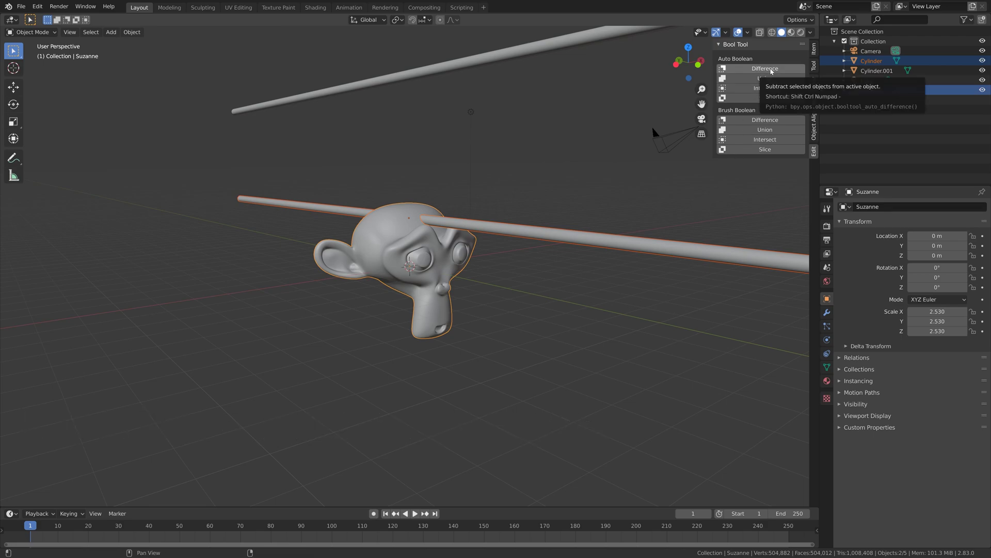
left_click(770, 71)
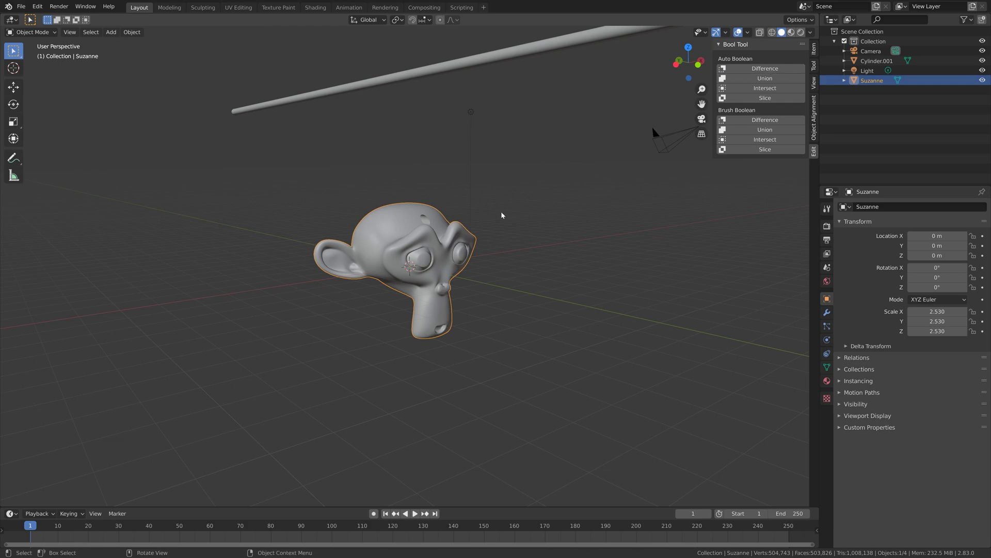
Lower the spare rod to ear height and cut it from Suzanne as a Brush Boolean Difference
mouse_move(504, 215)
middle_mouse_down()
mouse_move(473, 208)
mouse_move(511, 229)
mouse_move(482, 225)
mouse_move(493, 218)
middle_mouse_up()
left_click(514, 151)
key("g")
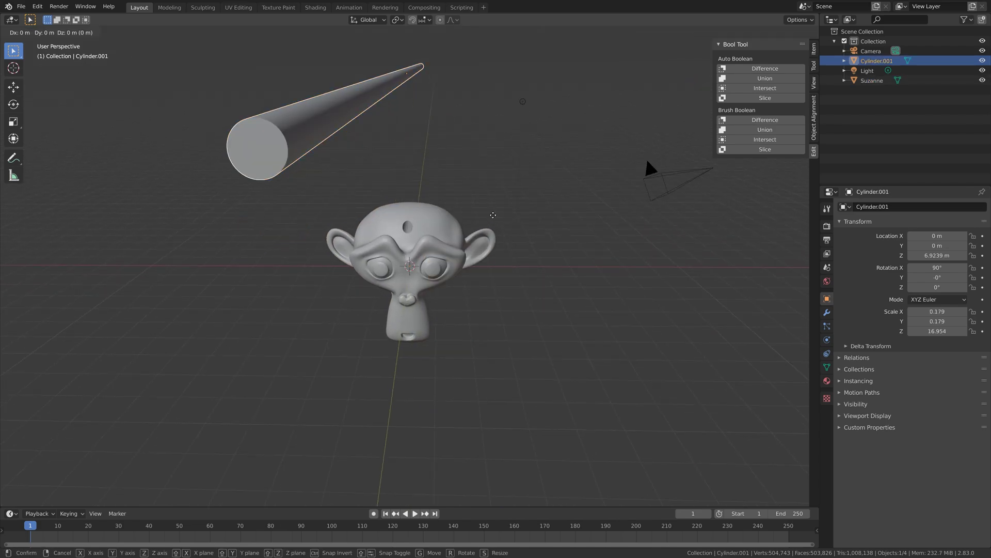
key("z")
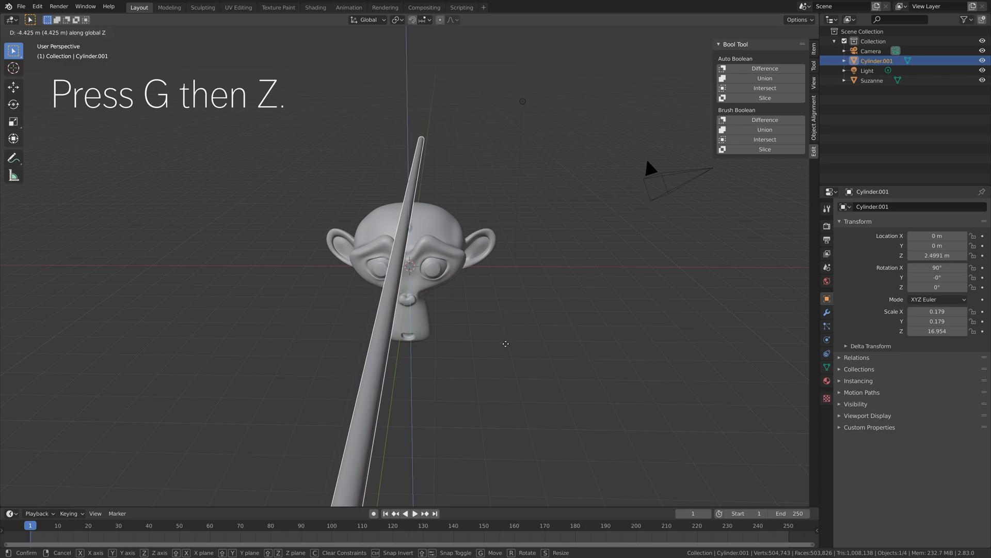
left_click(510, 376)
middle_click_drag(509, 376, 551, 363)
key("g")
key("z")
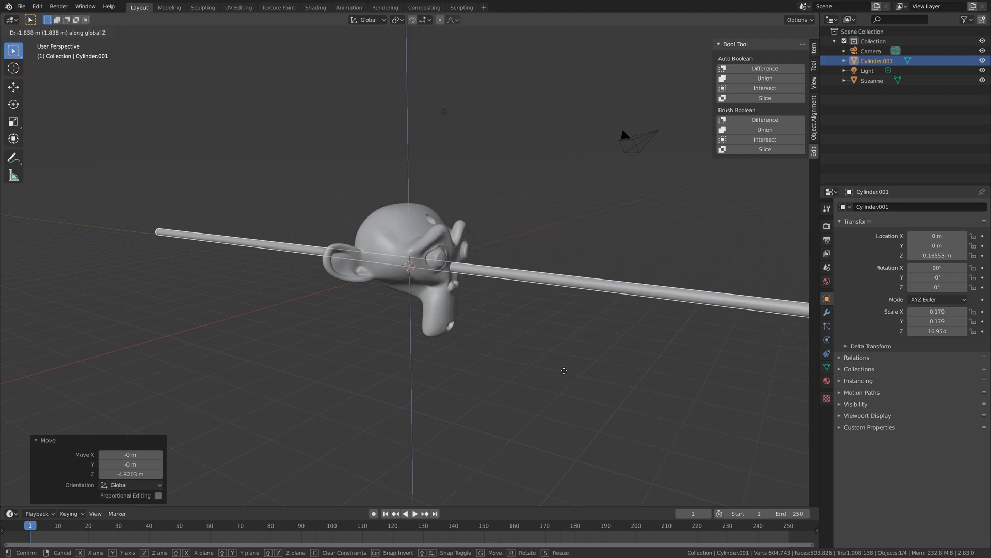
left_click(563, 364)
left_click(412, 228, "shift")
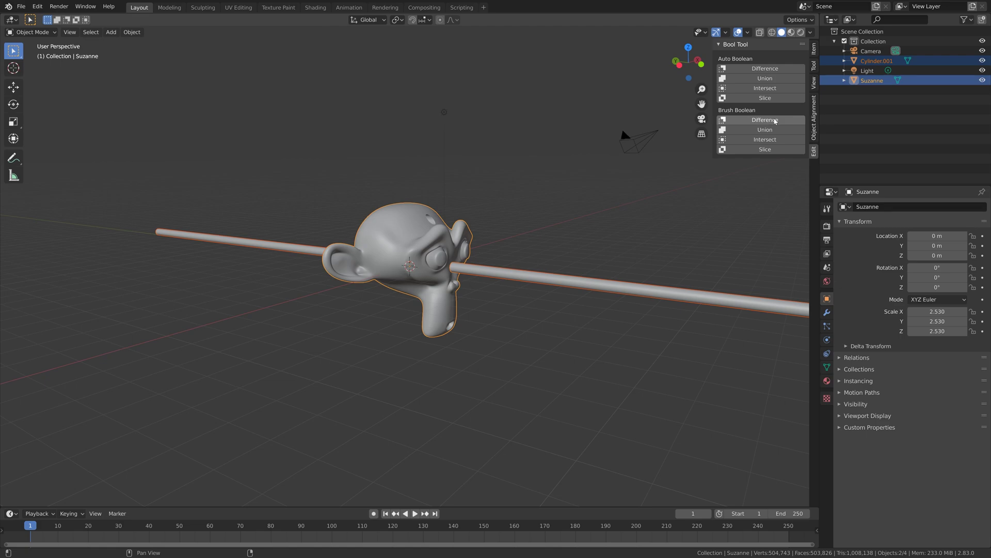
left_click(774, 120)
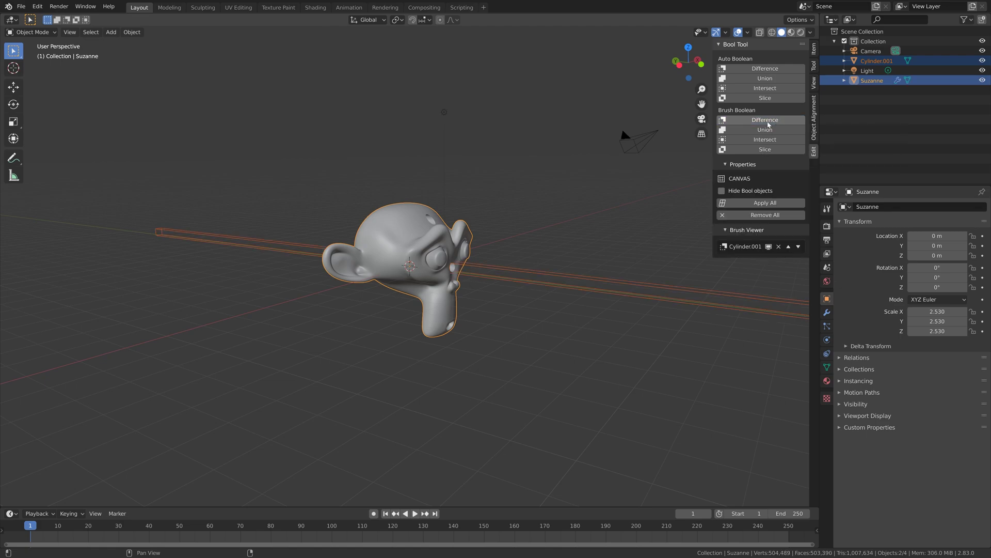
Reposition the rod brush through the ear and make it thinner
middle_click_drag(542, 305, 495, 299)
left_click(505, 304)
key("g")
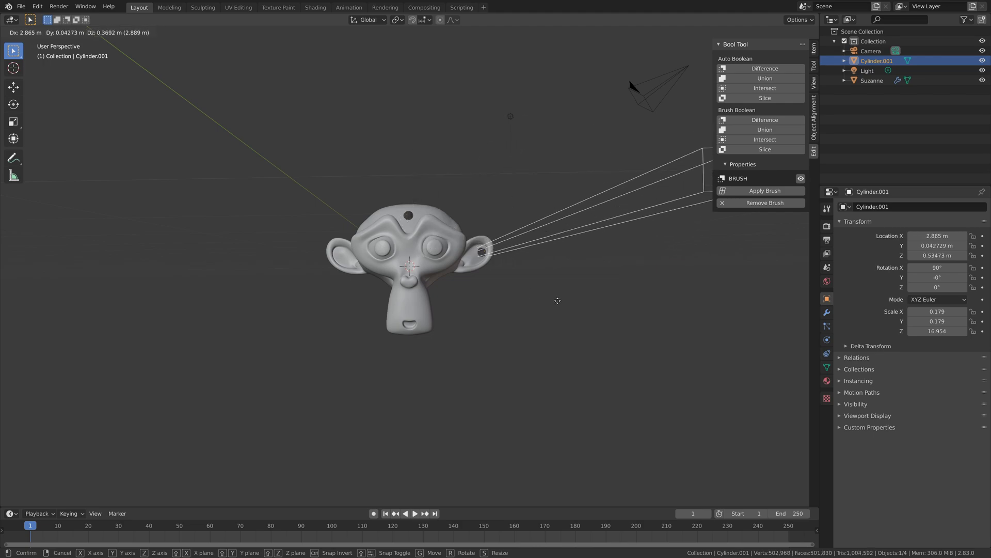
left_click(556, 298)
middle_click_drag(556, 299, 631, 191)
scroll(631, 191, "up", 5)
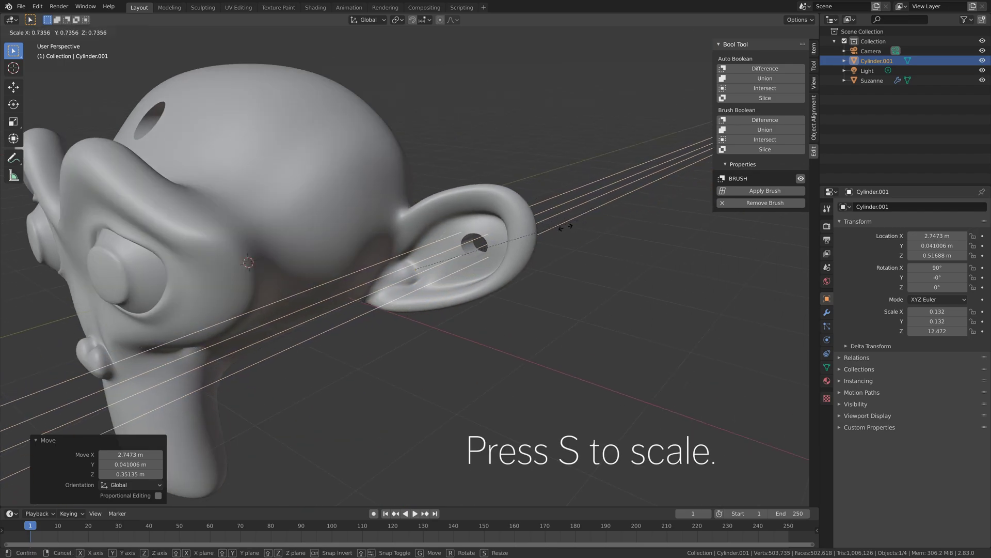
left_click(549, 239)
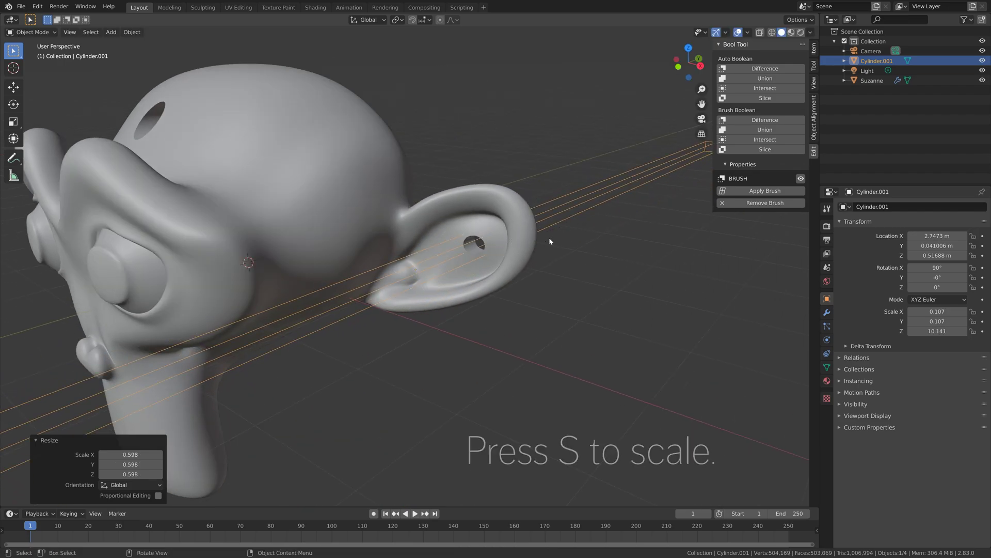
Apply the brush to make the ear hole permanent and delete the leftover rod
left_click(730, 192)
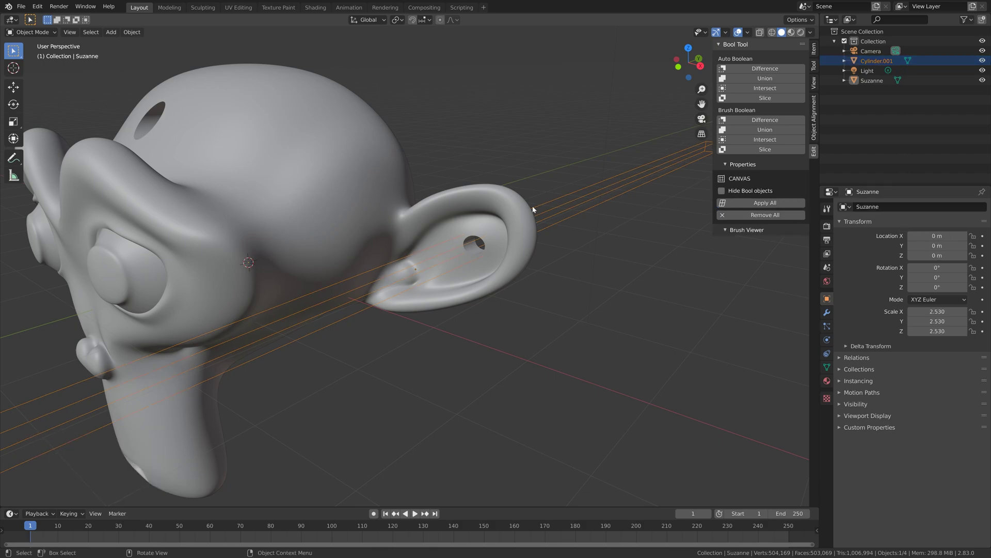
left_click(564, 199)
key("x")
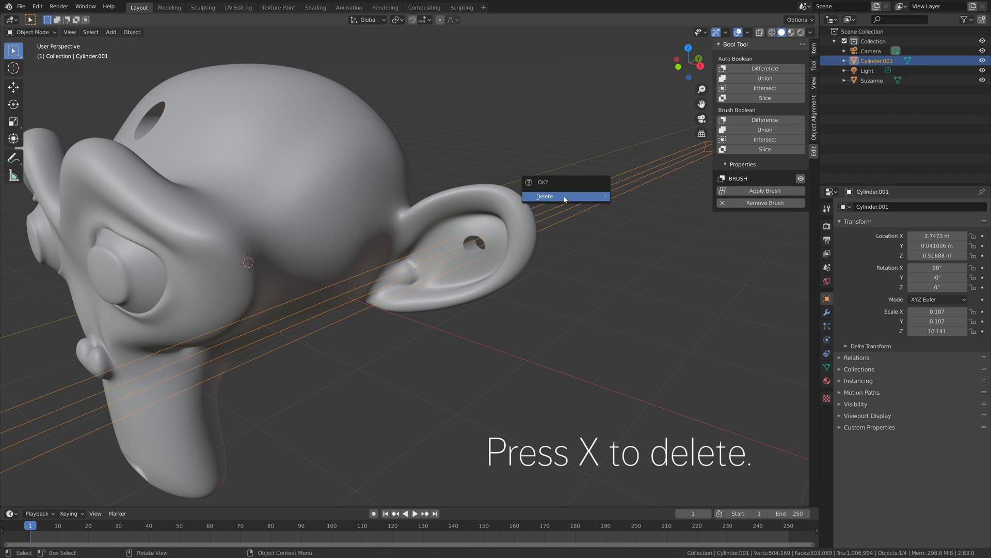
left_click(564, 195)
scroll(521, 297, "down", 5)
middle_click_drag(522, 298, 418, 248)
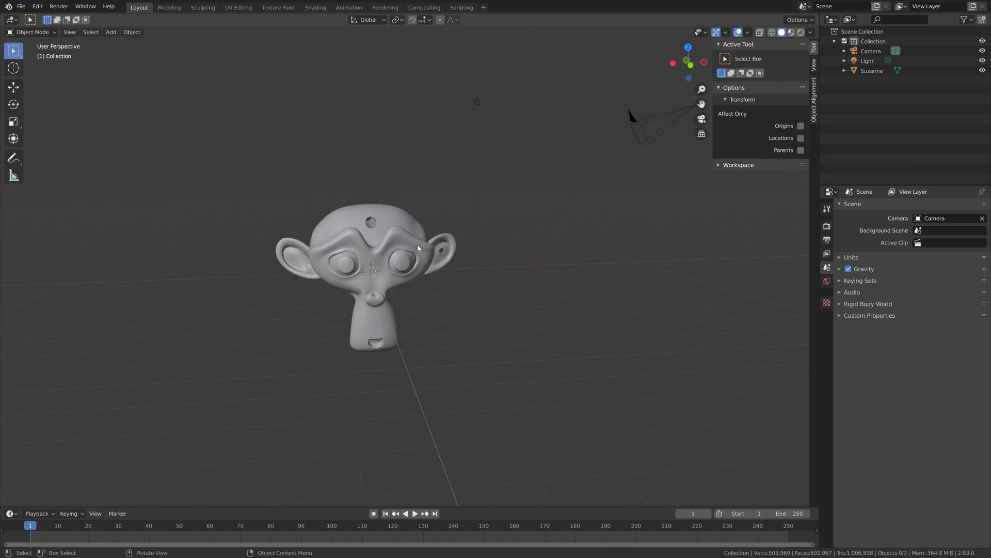
Add a Simple Star mesh from Mesh > Extras
key("shift+a")
mouse_move(444, 256)
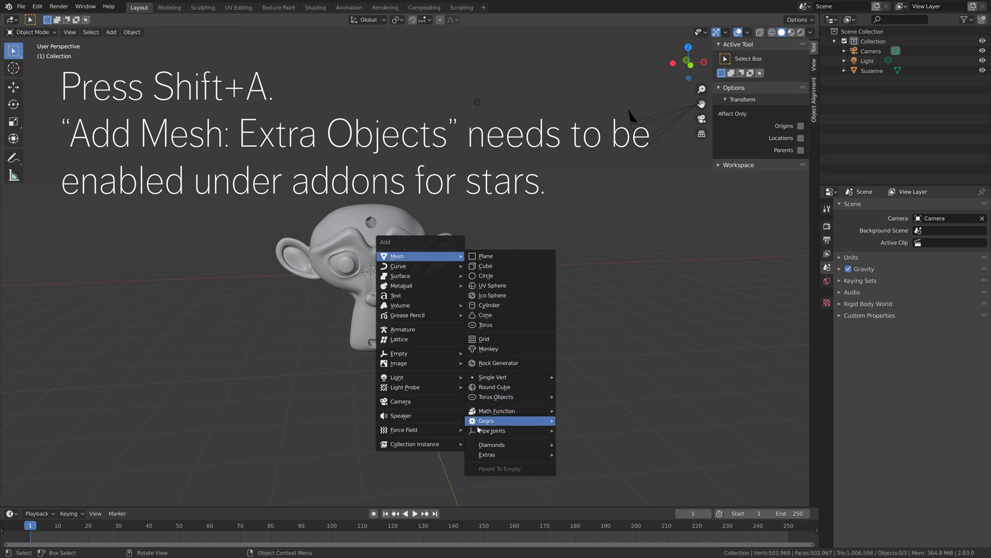
mouse_move(497, 458)
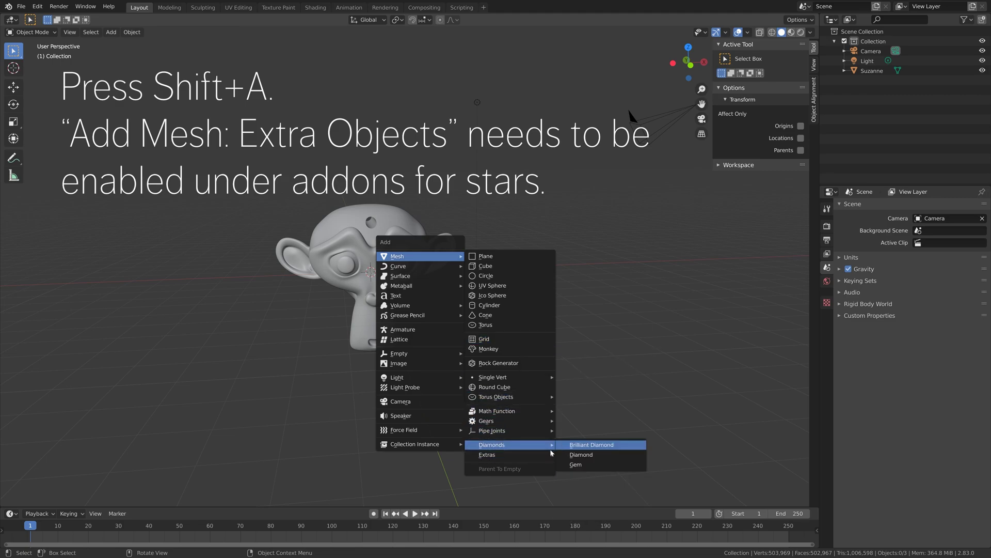
left_click(597, 483)
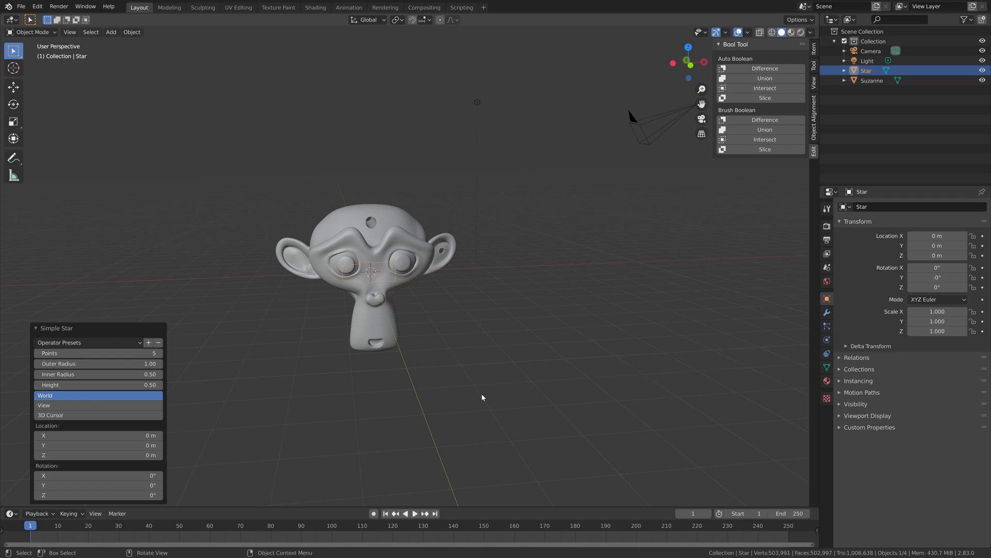
Search the add-ons in Preferences for 'object', then close the window
left_click(37, 6)
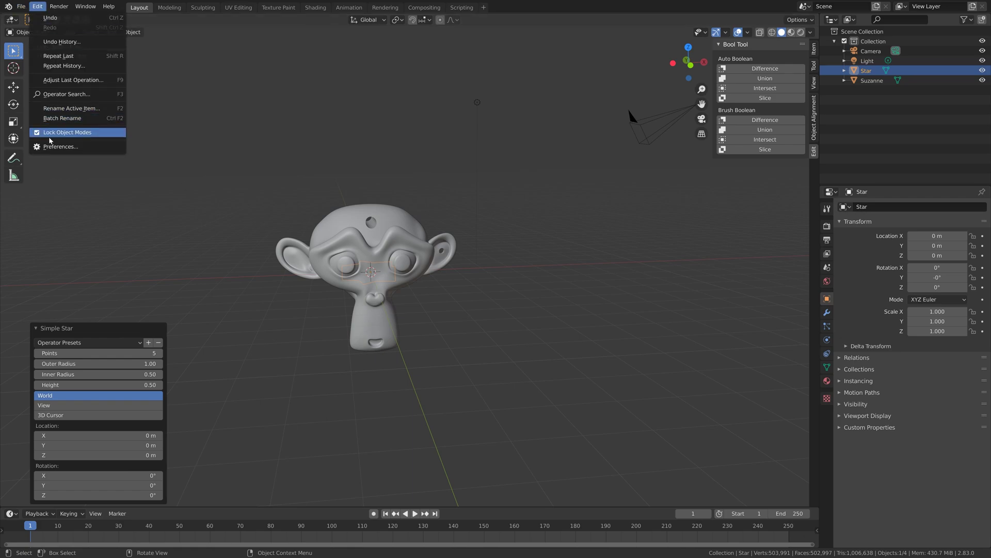
left_click(57, 148)
left_click(278, 54)
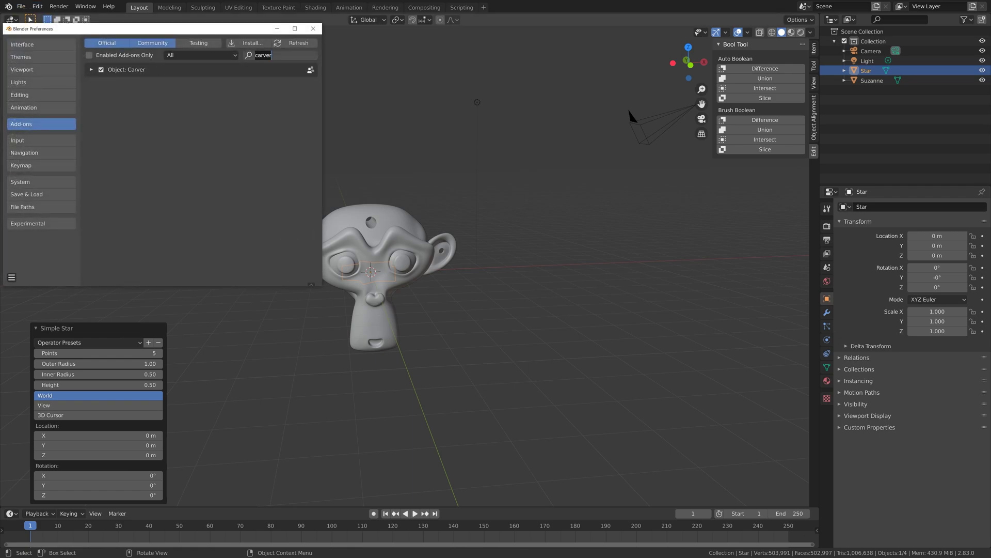
type("object")
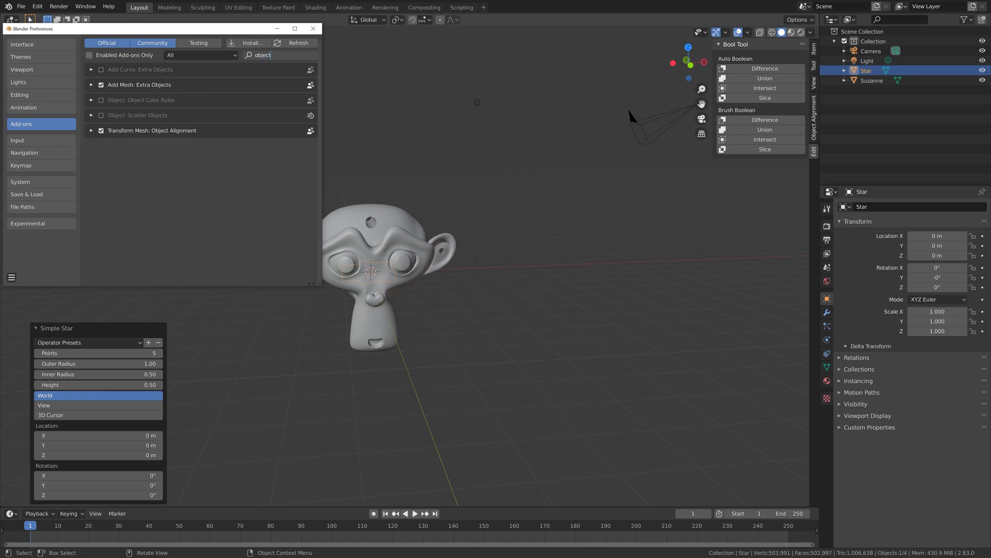
key("Return")
left_click(314, 29)
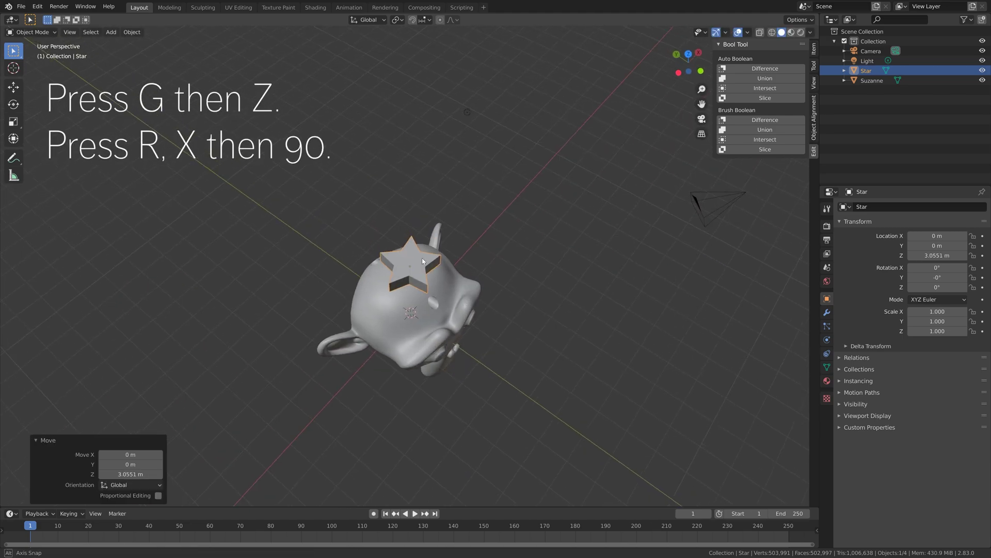
Rotate the star 90° about X and stretch it along Y into a long bar
middle_click_drag(422, 258, 416, 242)
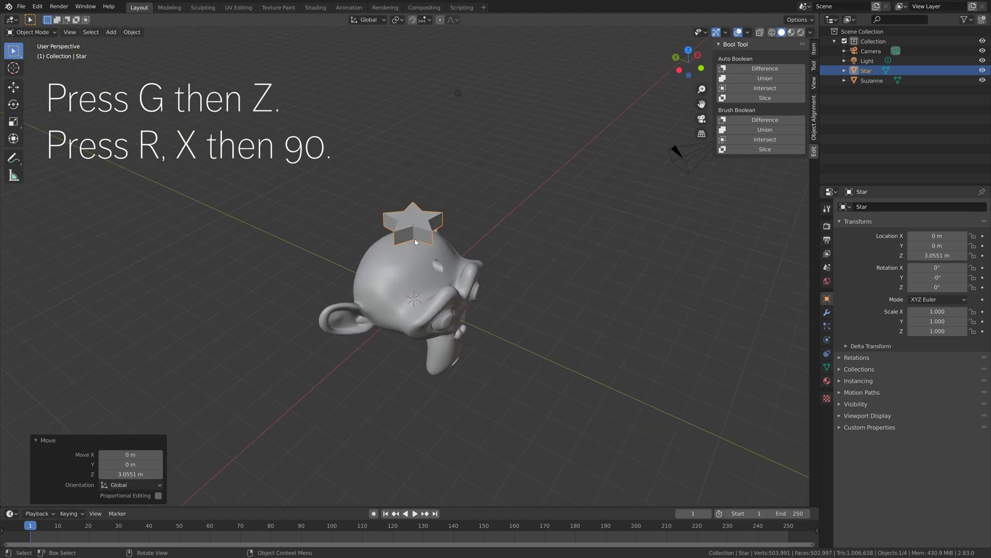
type("rx90")
key("Return")
key("s")
key("y")
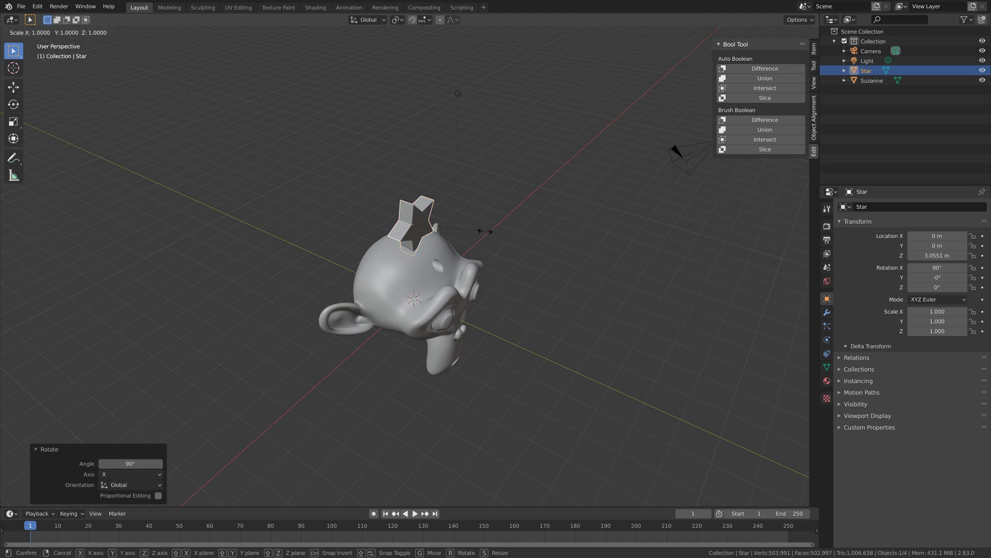
left_click(517, 111)
Shrink the star bar uniformly and start lowering it vertically toward the mouth
key("s")
left_click(451, 210)
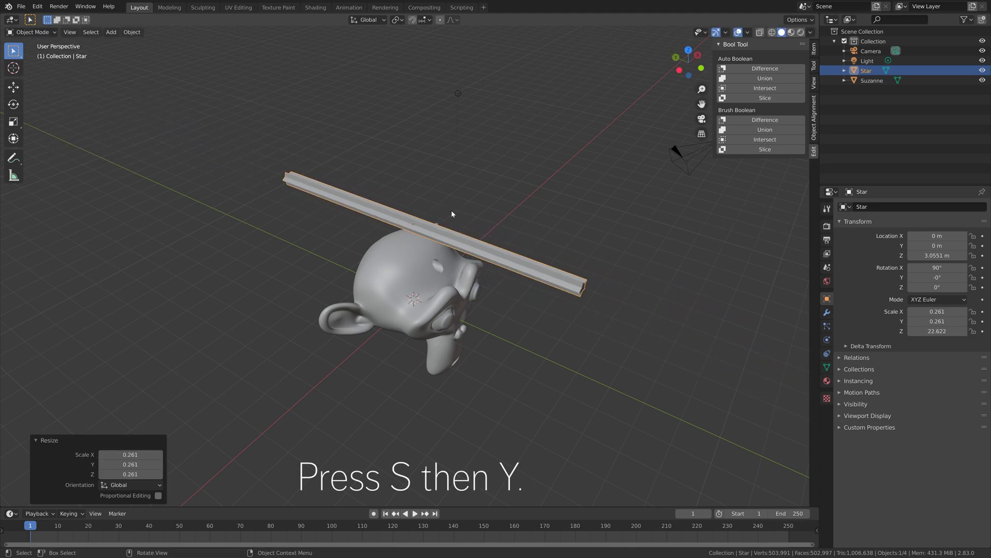
middle_click_drag(451, 210, 518, 203)
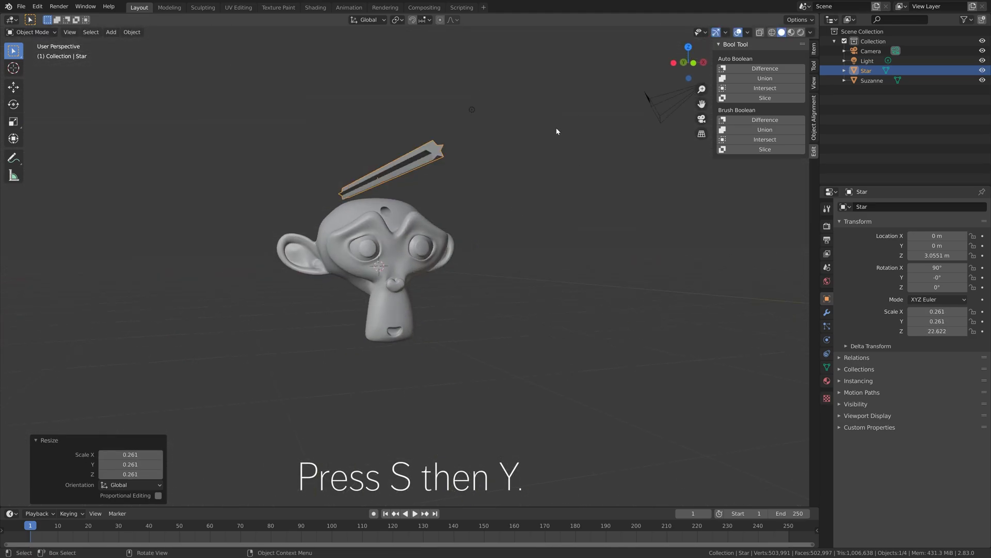
key("g")
key("z")
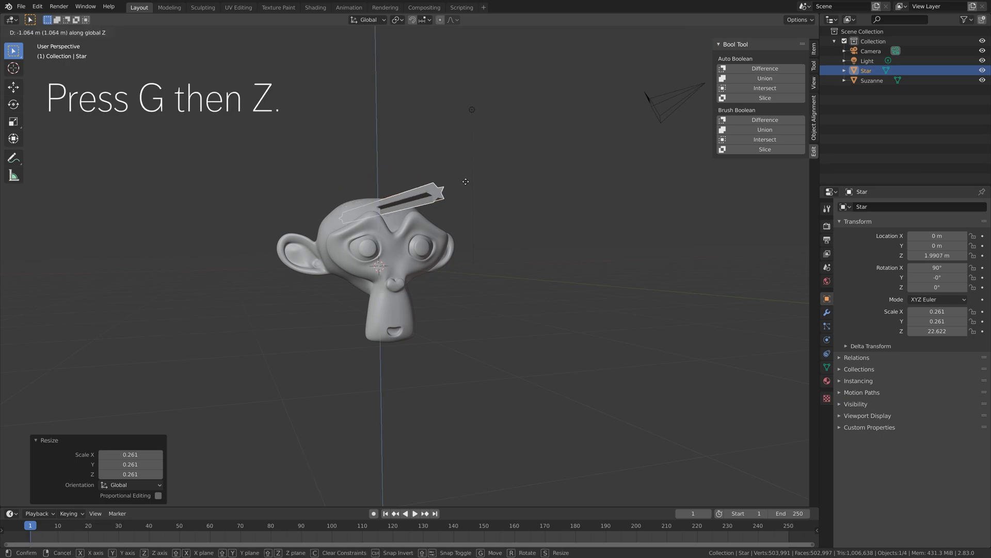
Cut the star bar from Suzanne as a Brush Boolean Difference through the mouth
left_click(456, 266)
left_click(436, 243, "shift")
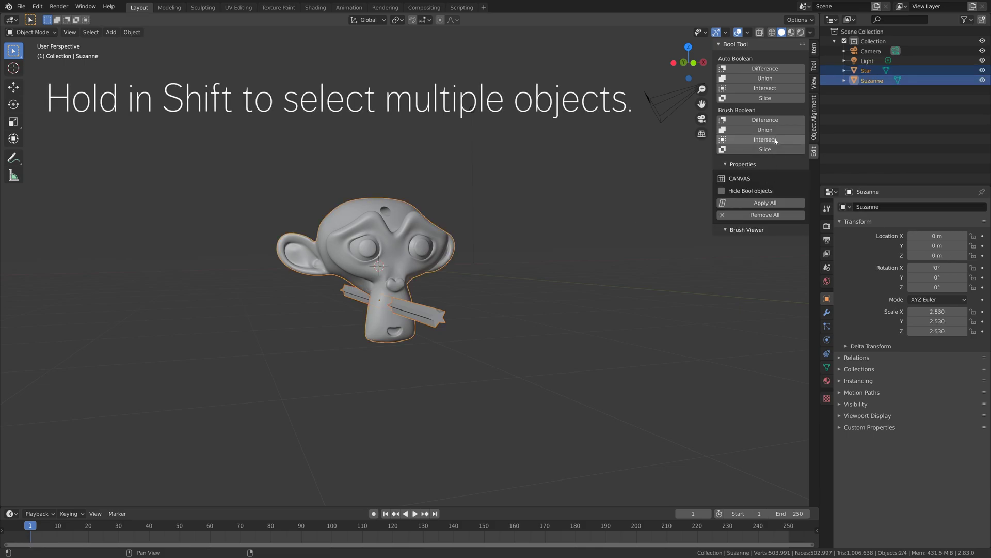
left_click(774, 124)
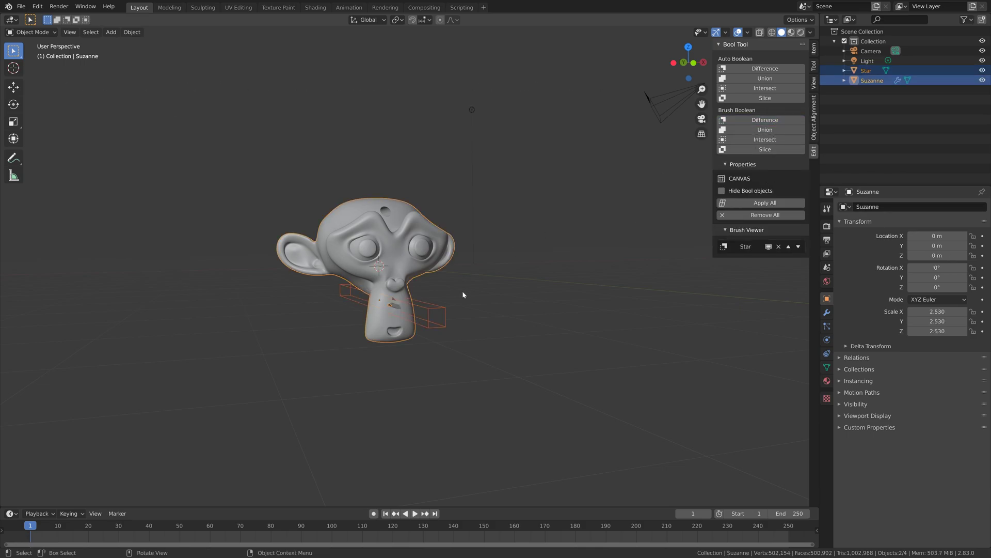
Move, enlarge, and lower the star cutter onto Suzanne's chin
left_click(436, 306)
middle_click_drag(435, 306, 452, 301)
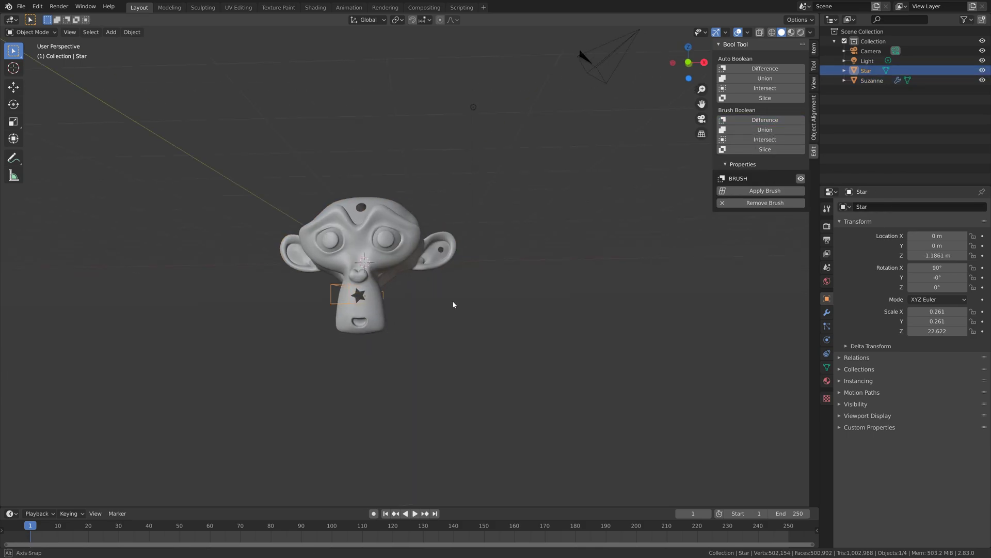
key("g")
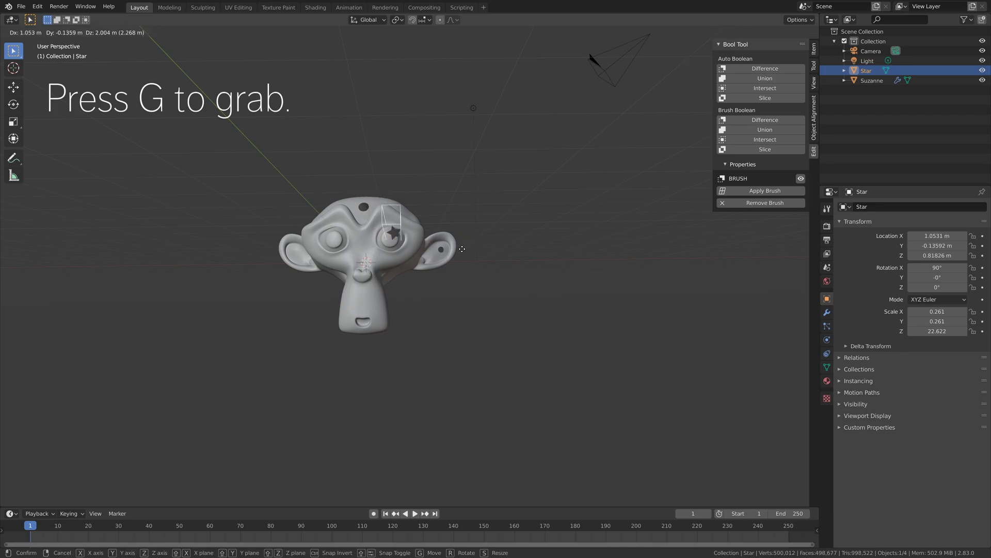
left_click(475, 220)
key("s")
left_click(492, 208)
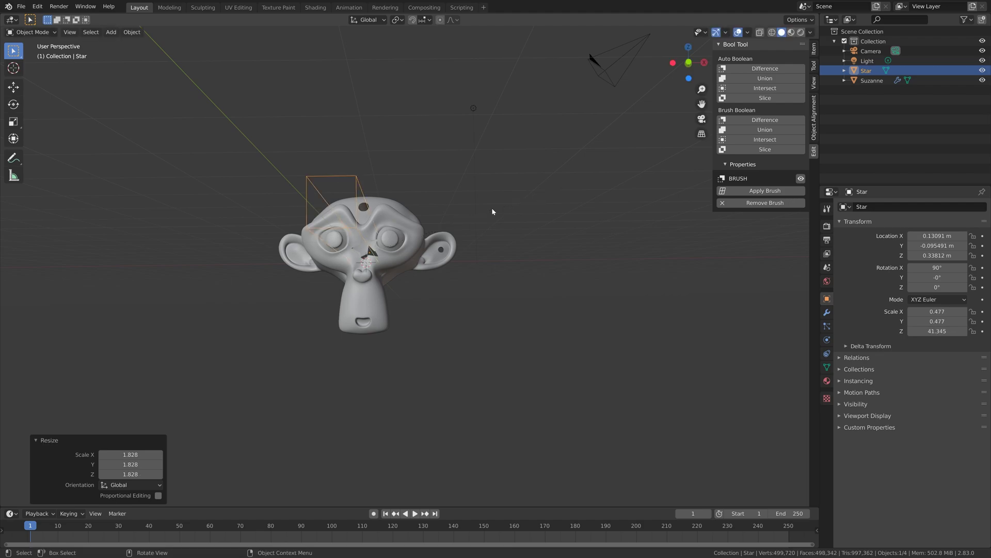
mouse_move(491, 208)
middle_mouse_down()
mouse_move(510, 214)
mouse_move(494, 212)
middle_mouse_up()
key("g")
key("z")
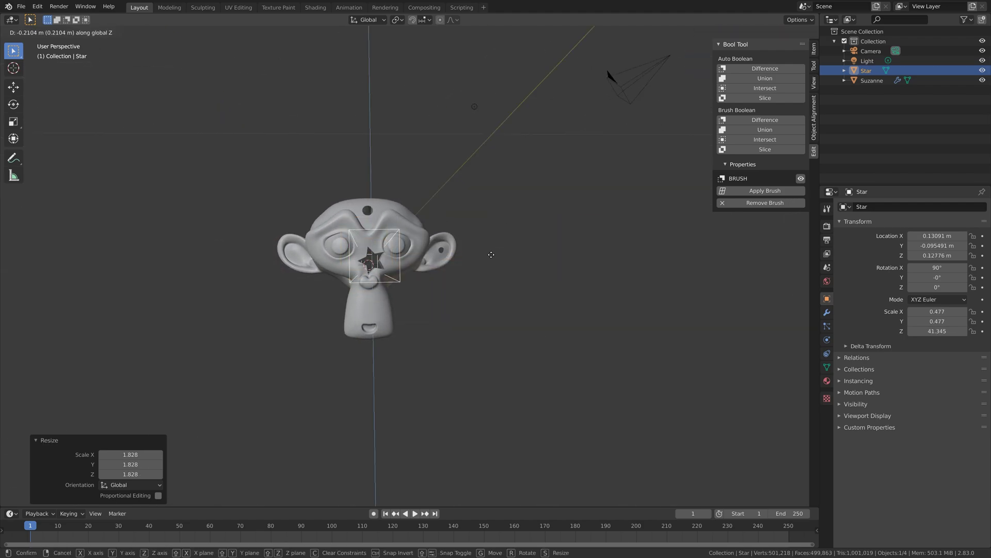
left_click(546, 231)
Shrink the star, shift it along X, apply the brush, and reselect the star cutter
key("s")
left_click(510, 265)
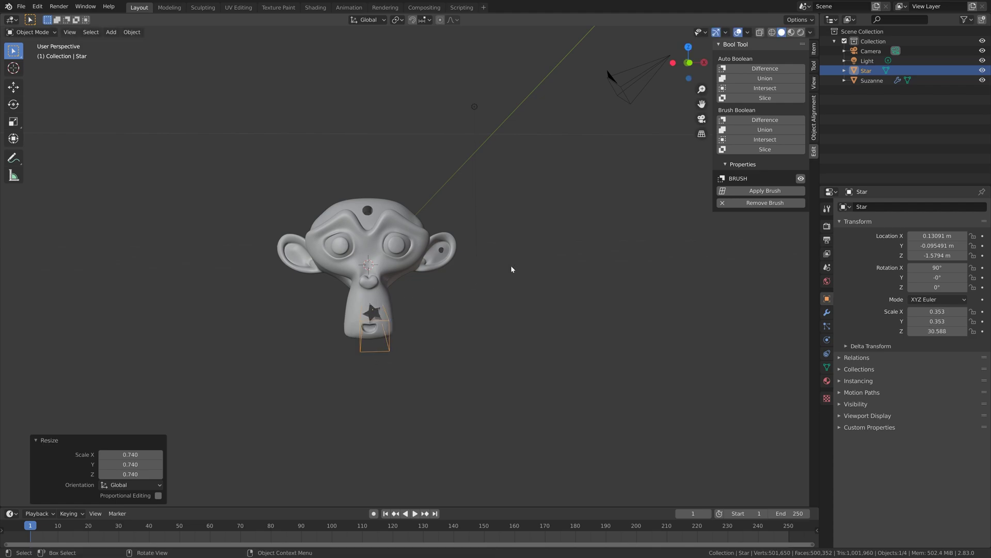
key("g")
key("z")
key("x")
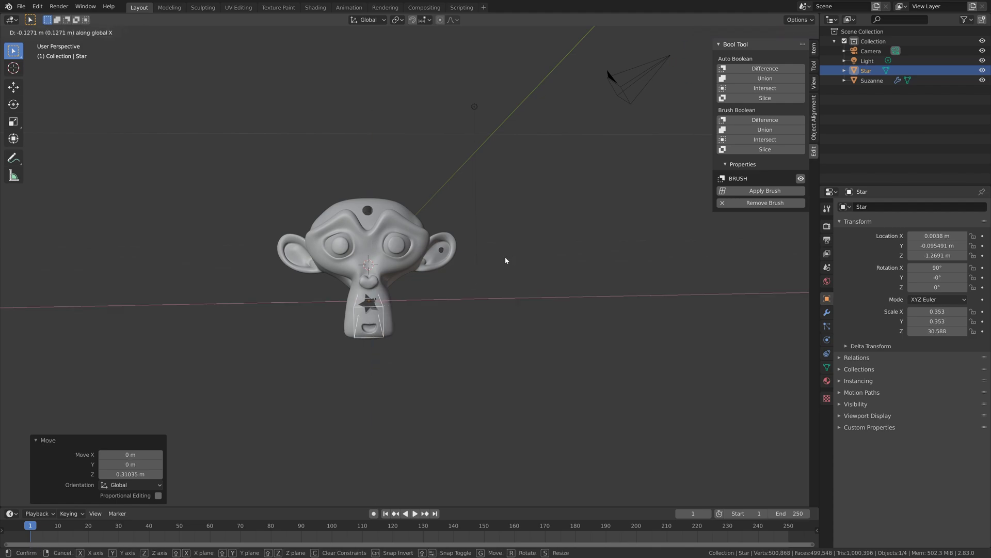
left_click(460, 265)
middle_click_drag(460, 265, 498, 228)
left_click(765, 191)
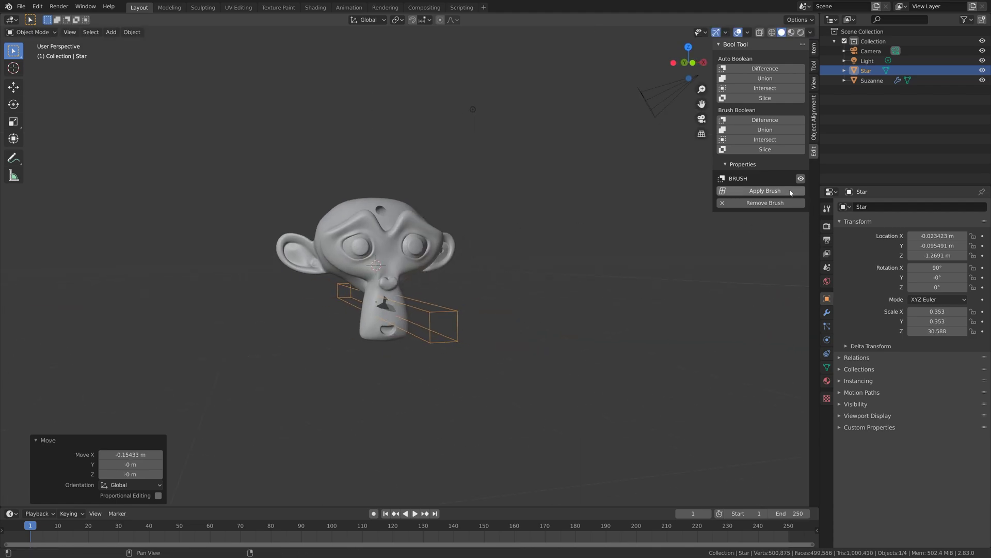
left_click(449, 311)
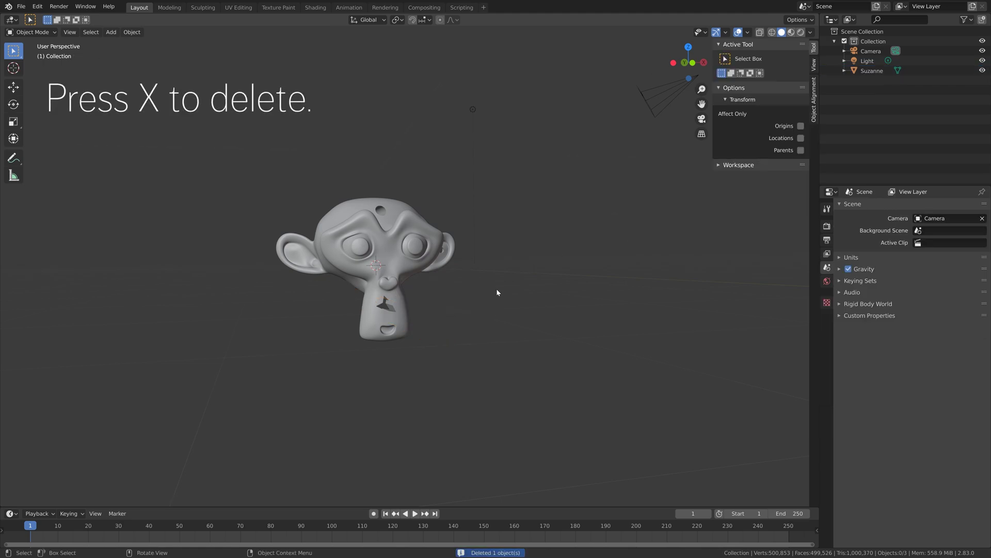
In front orthographic view, cut a small square hole between Suzanne's eyes with Carver
middle_click_drag(497, 289, 418, 237)
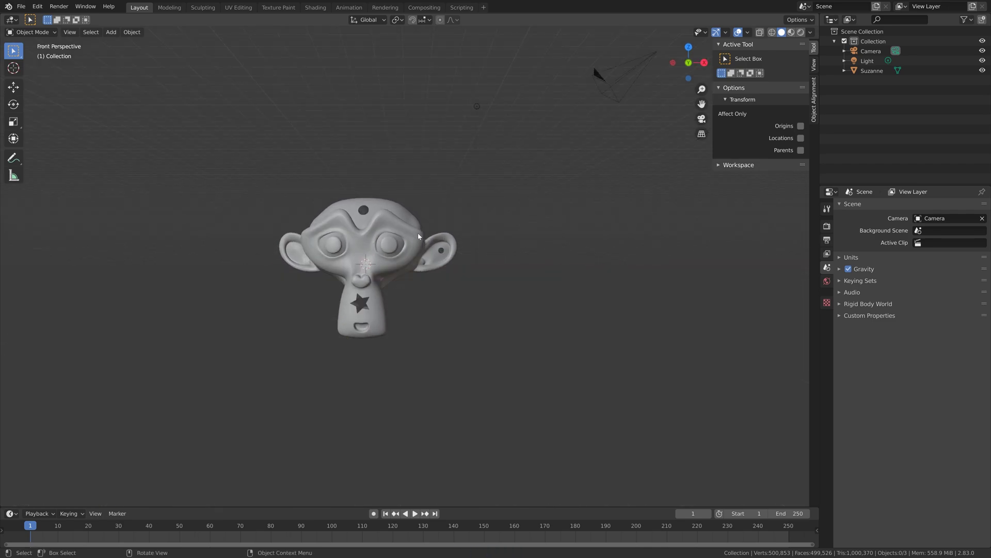
left_click(363, 244)
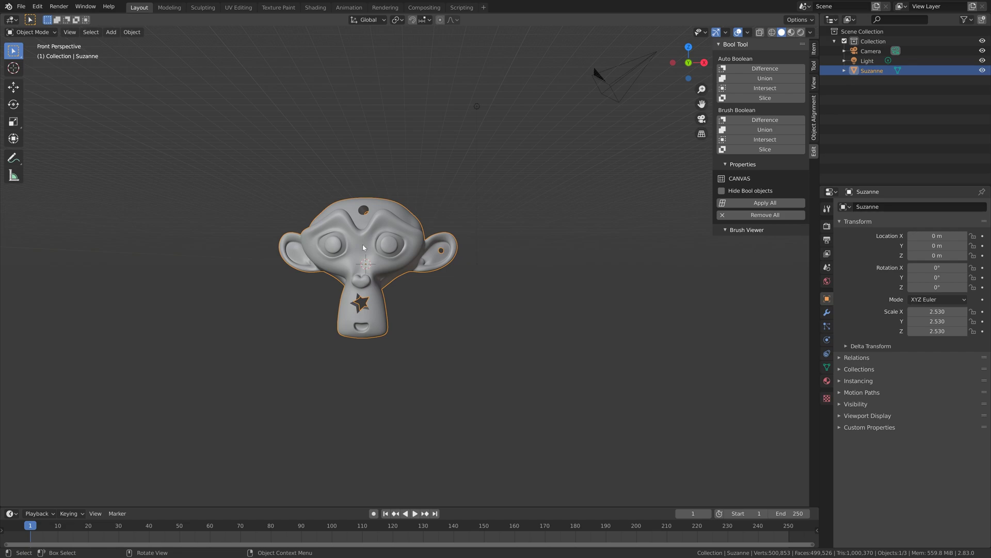
key("KP_1")
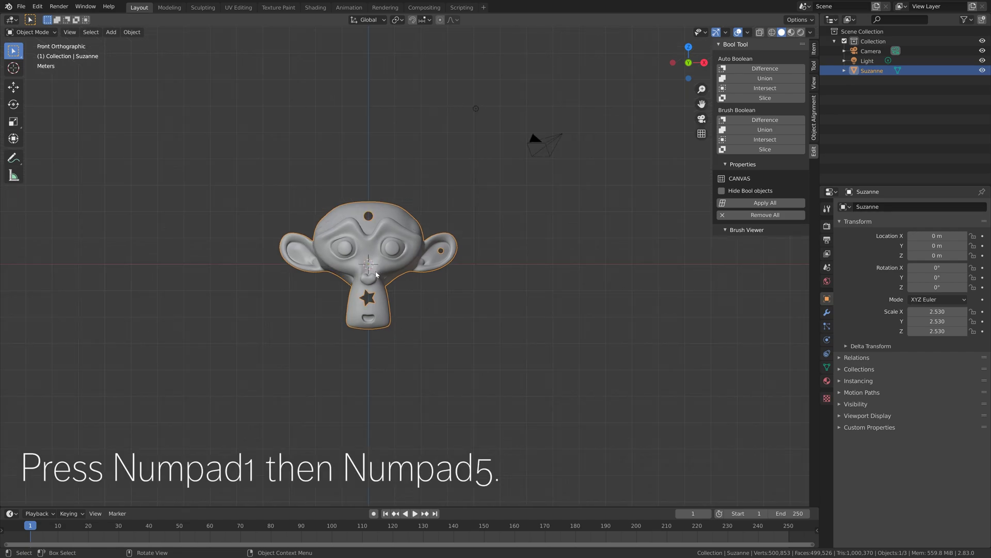
key("KP_5")
key("KP_Decimal")
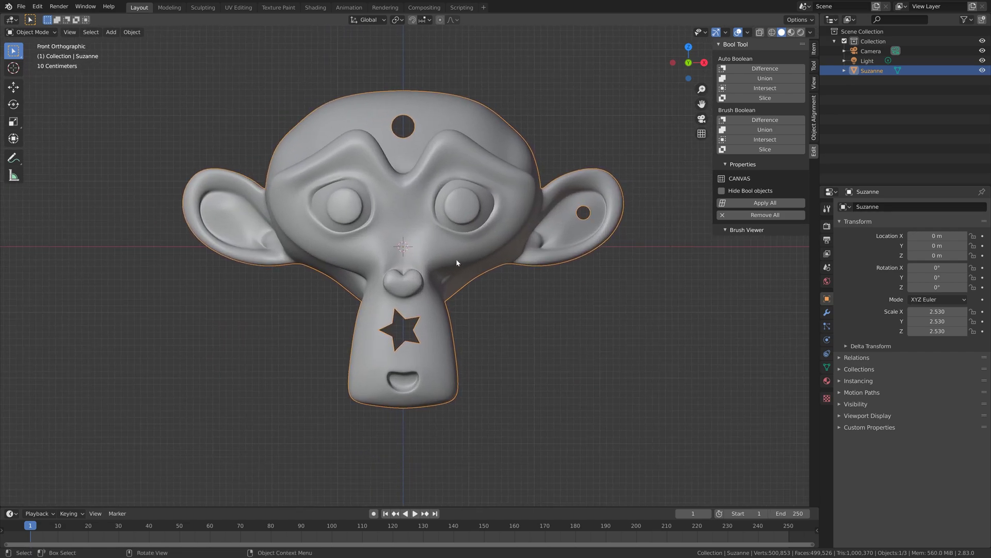
key("ctrl+shift+x")
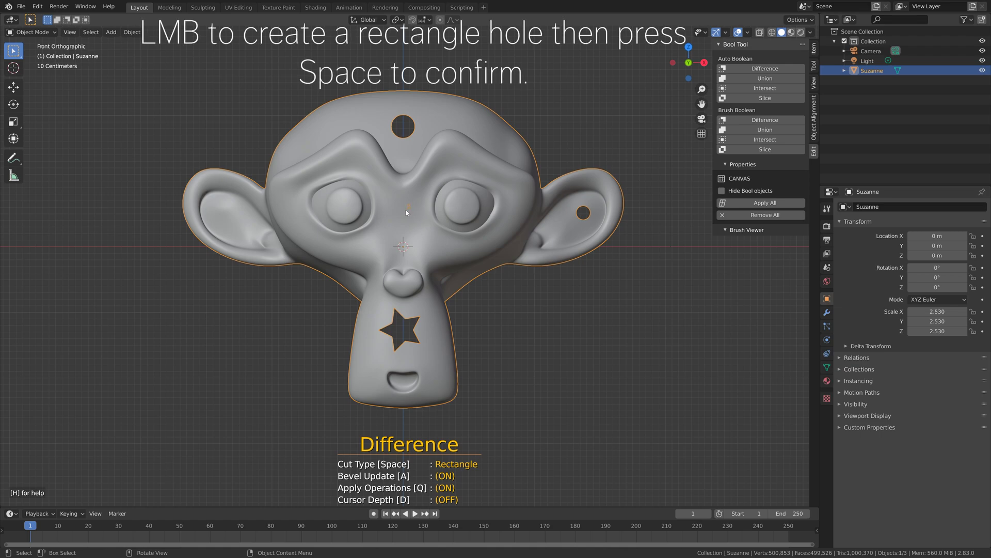
left_click_drag(408, 206, 395, 223)
key("space")
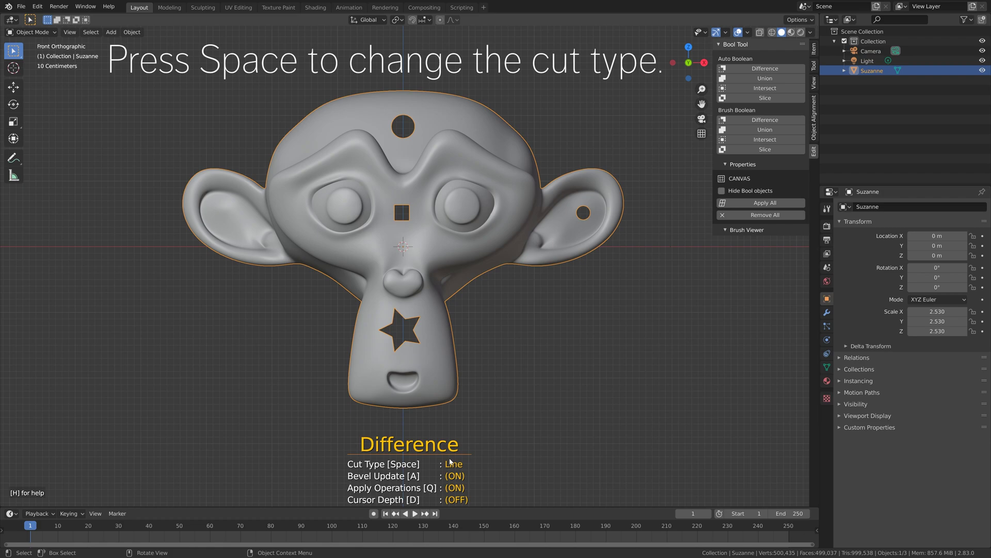
Cut a circular hole with 90 subdivisions in the left ear
key("space")
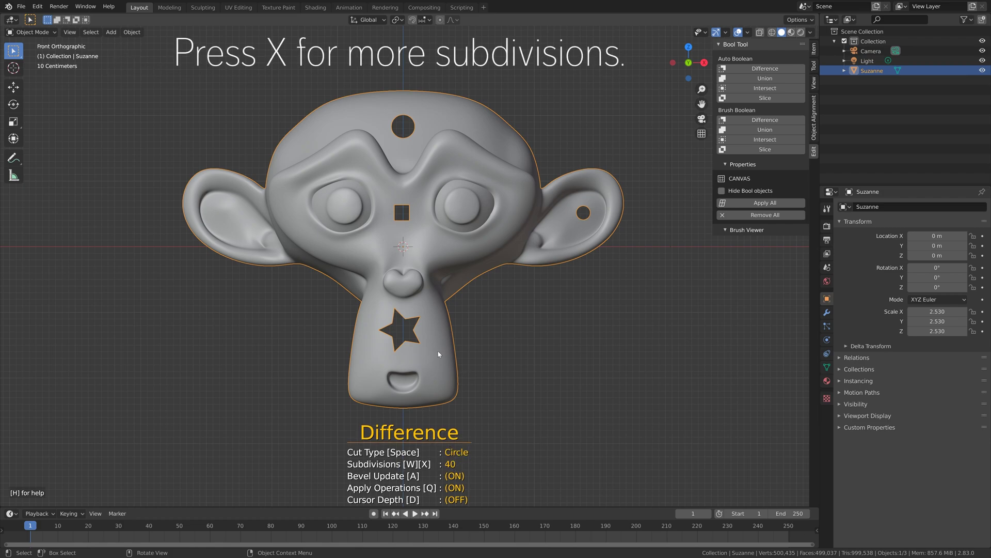
key("x")
key("x")
key("x")
key("x")
key("x")
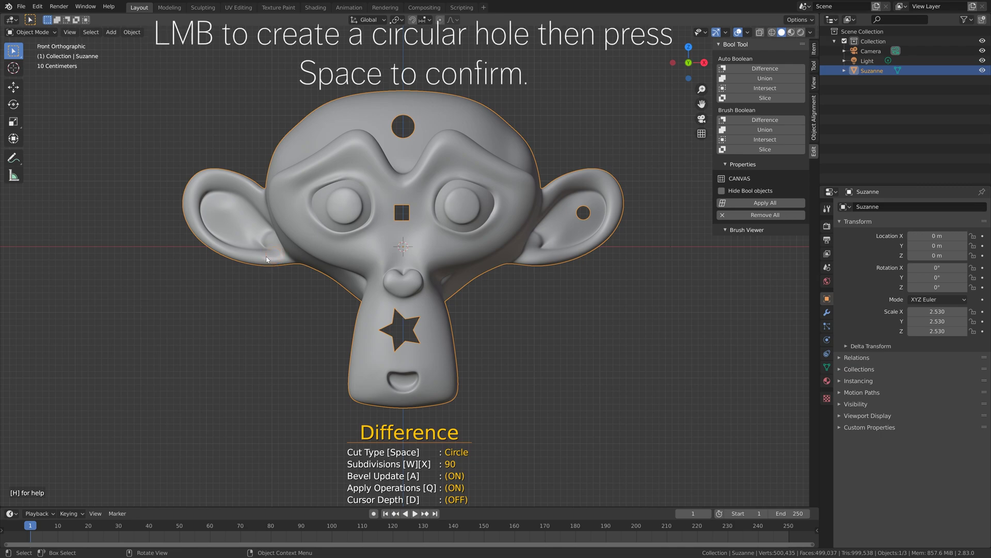
left_click(267, 258)
key("space")
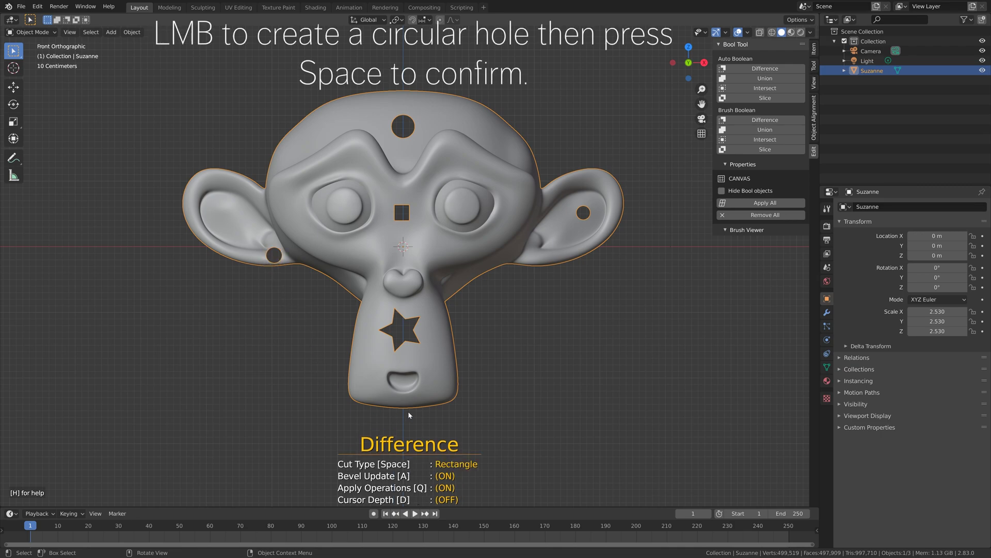
Slice off the top-right of Suzanne's head with a two-point Carver line cut
key("space")
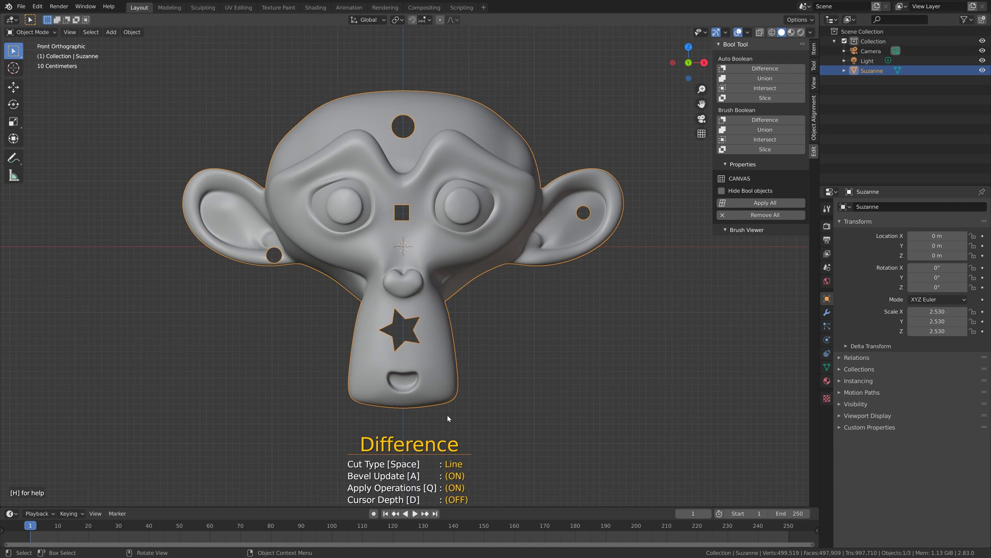
left_click(414, 89)
left_click(545, 147)
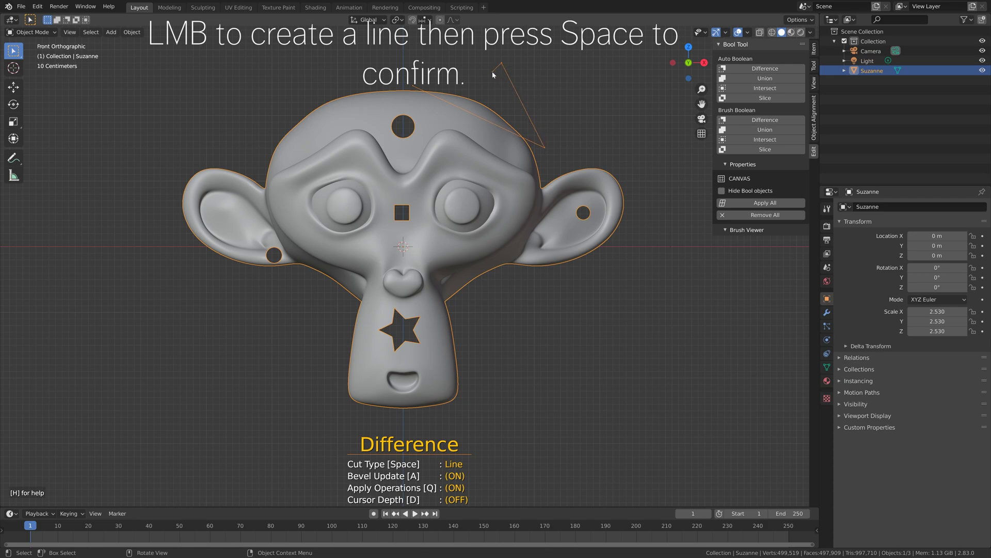
key("space")
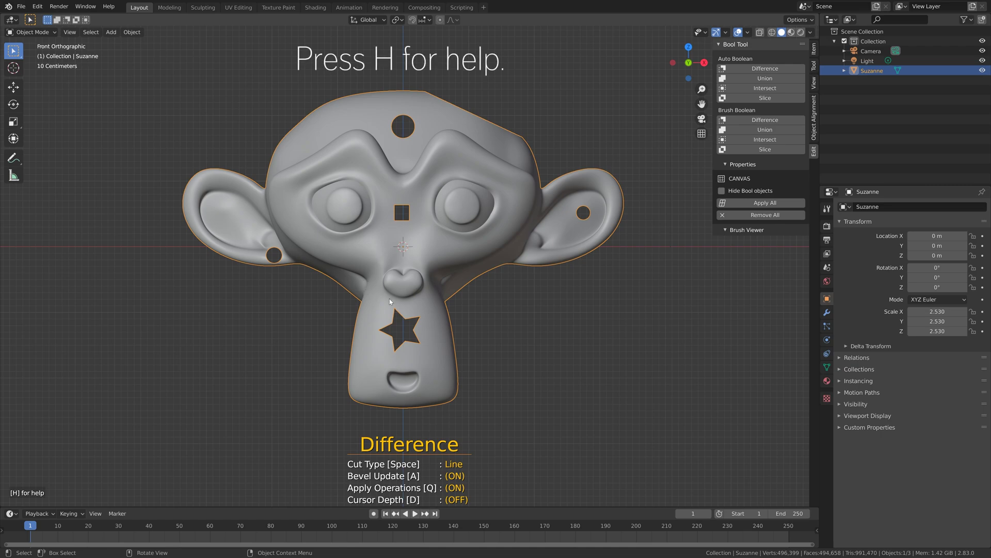
Switch Carver to the Profil brush, change the profile, set thickness 8.38 and scale about 0.25
key("h")
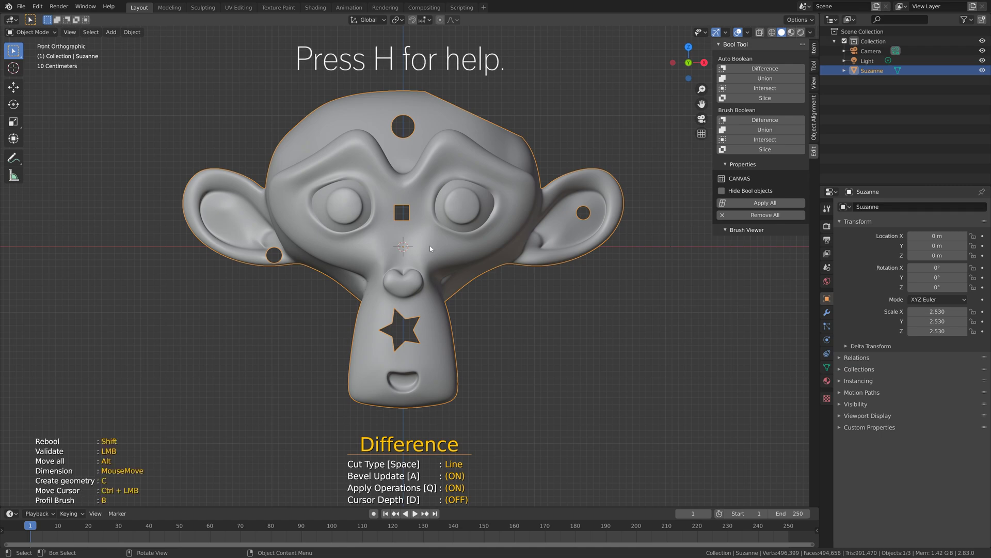
key("b")
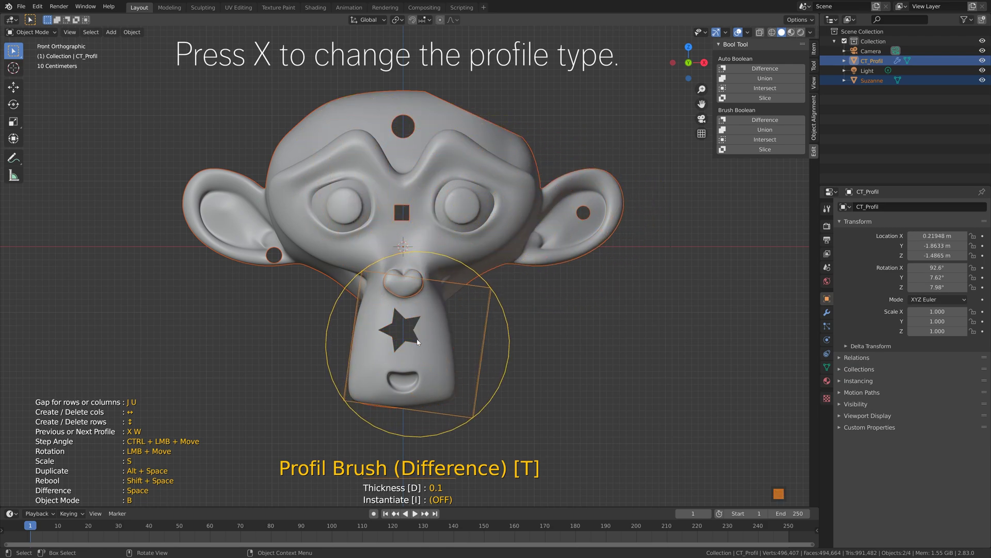
key("x")
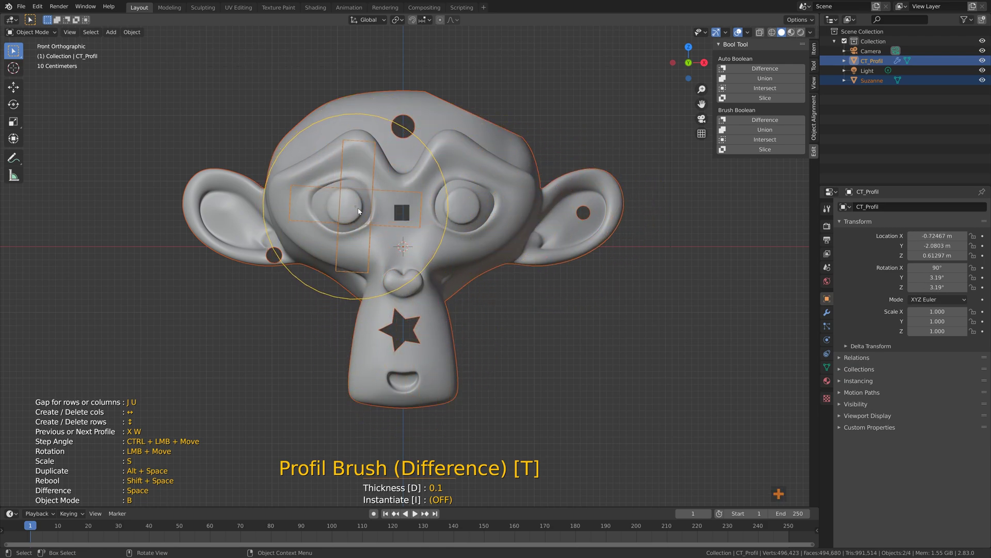
key("s")
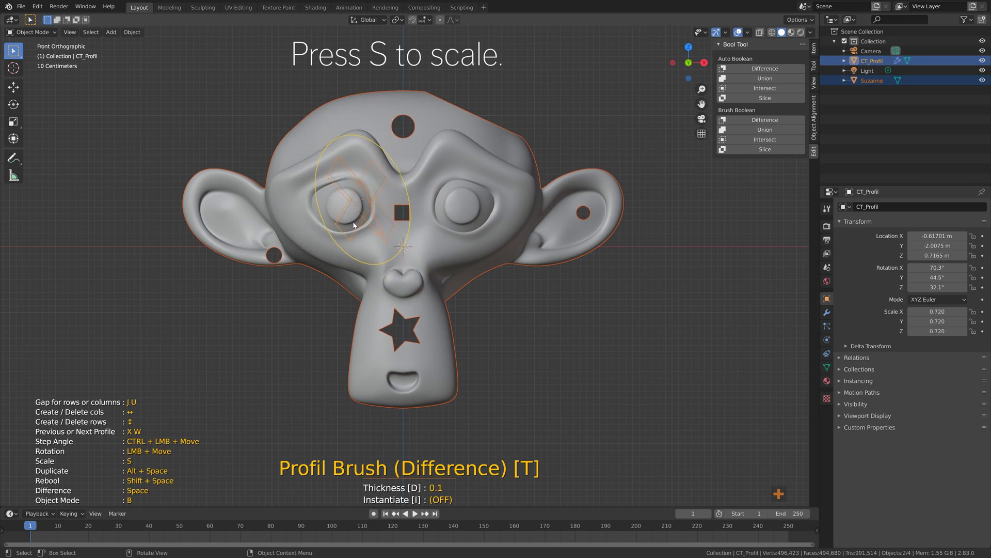
key("d")
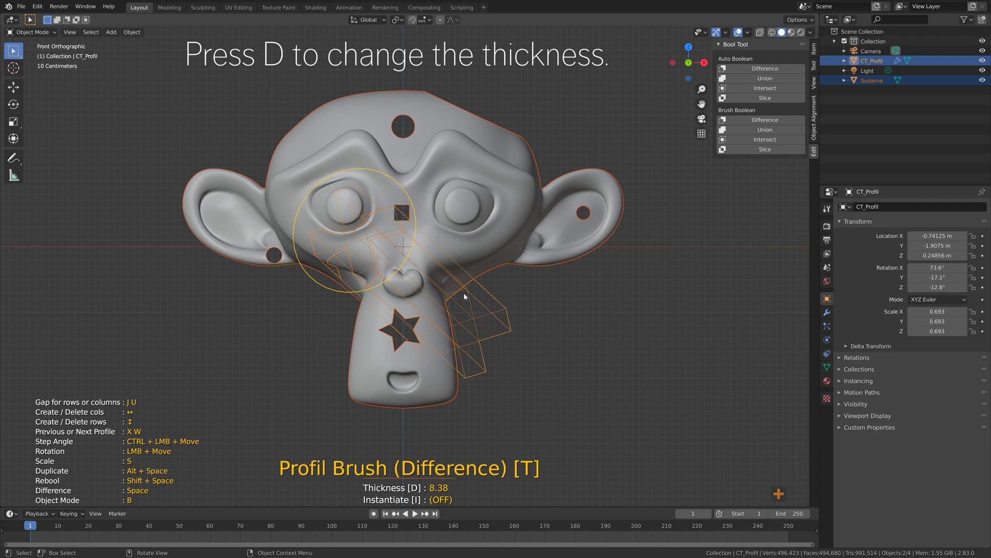
key("d")
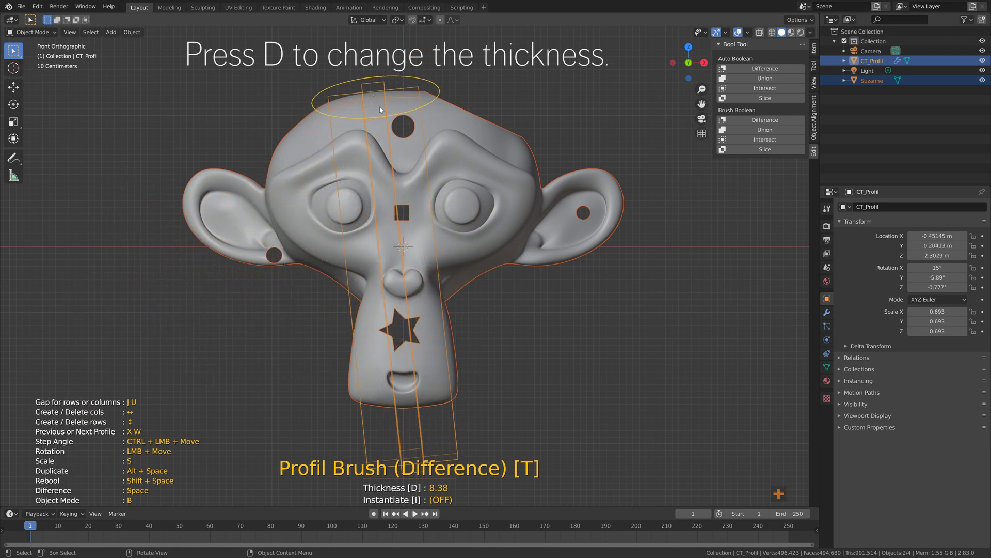
key("s")
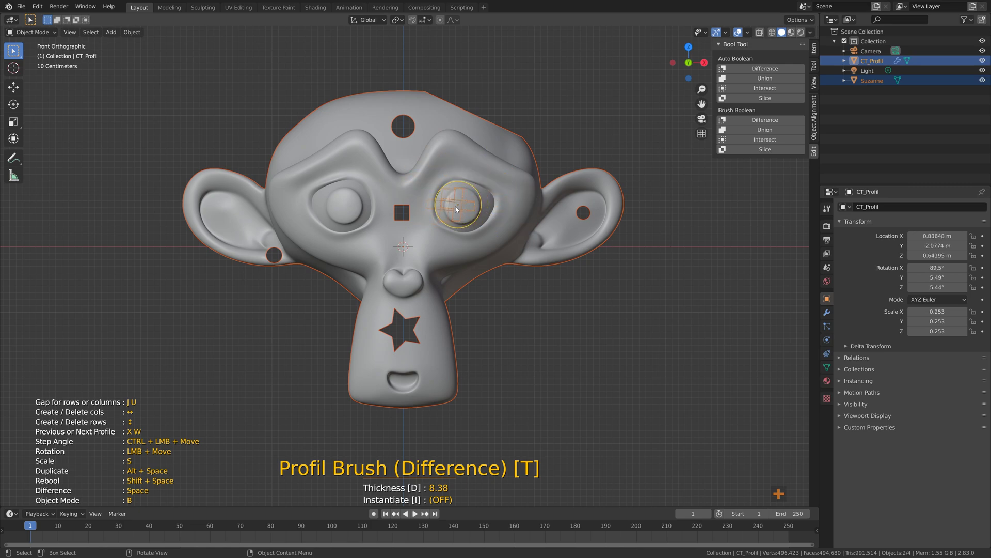
scroll(454, 209, "down", 1)
scroll(456, 209, "up", 1)
Cut cross-shaped profile holes through the right eye and upper-left forehead, then a final cut at the chin star
key("space")
mouse_move(395, 222)
left_mouse_down()
mouse_move(342, 206)
mouse_move(324, 134)
left_mouse_up()
key("space")
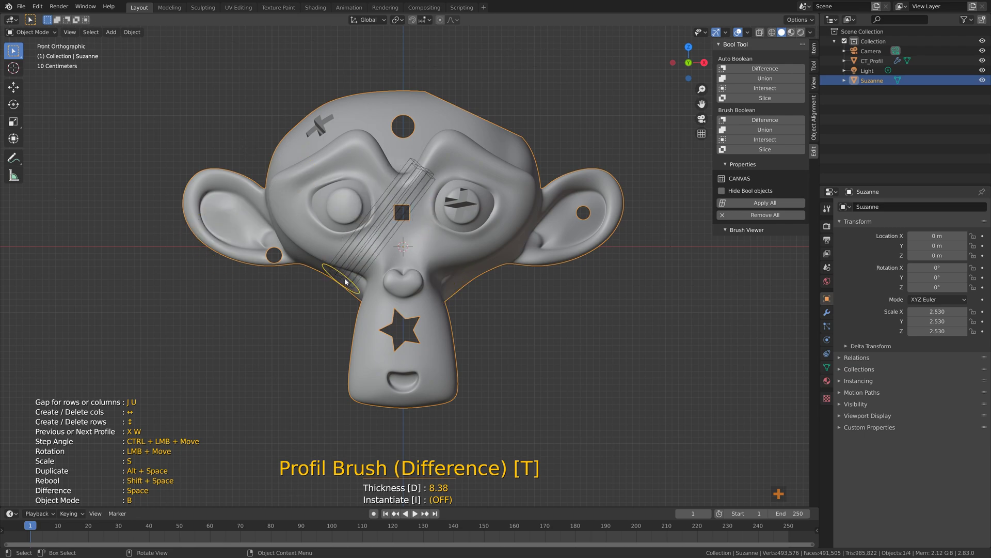
left_click_drag(438, 205, 252, 209)
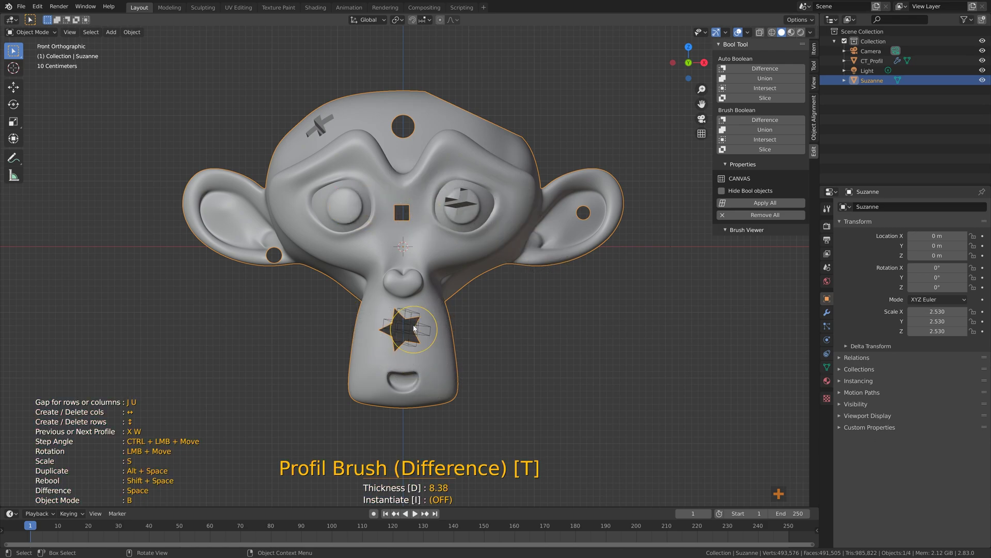
left_click(414, 327)
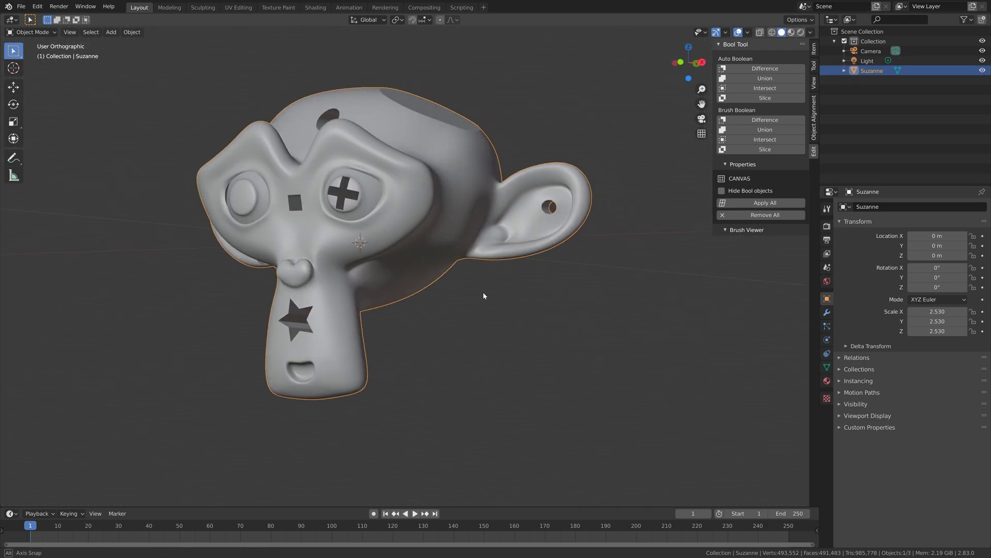